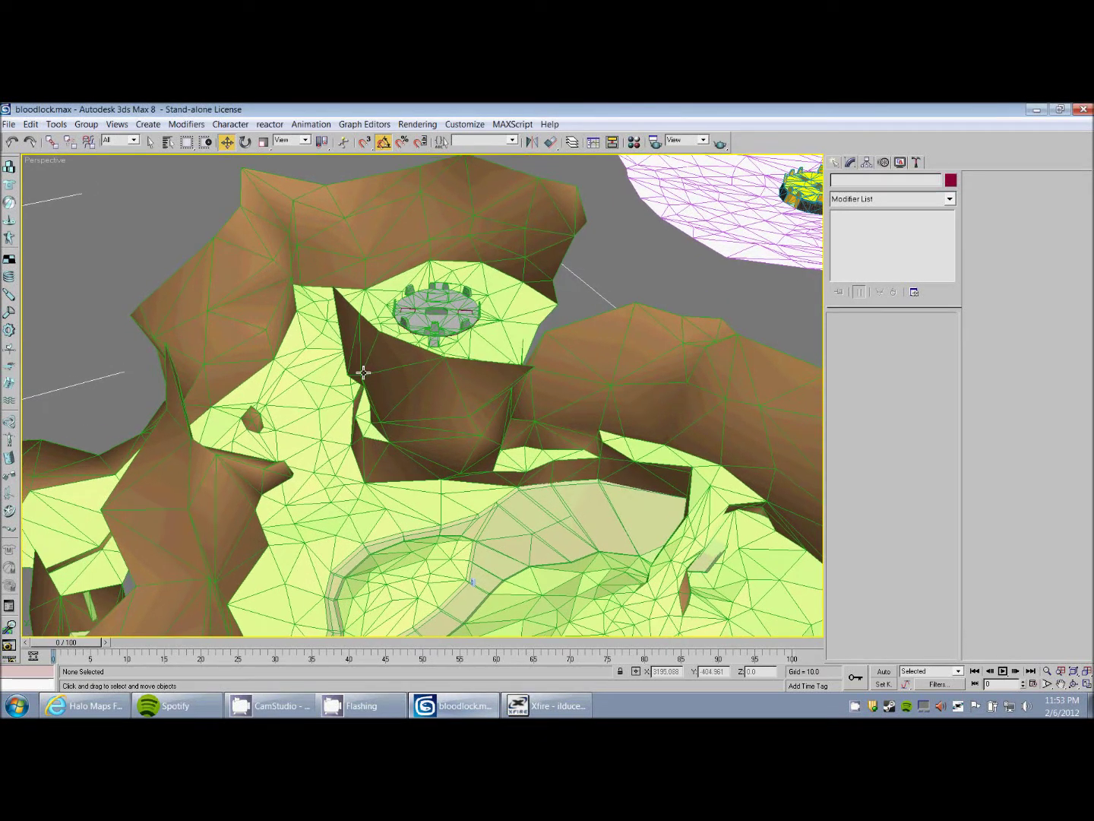
Select the bloodlock terrain mesh and switch to editing its polygons.
middle_click_drag(554, 479, 510, 333)
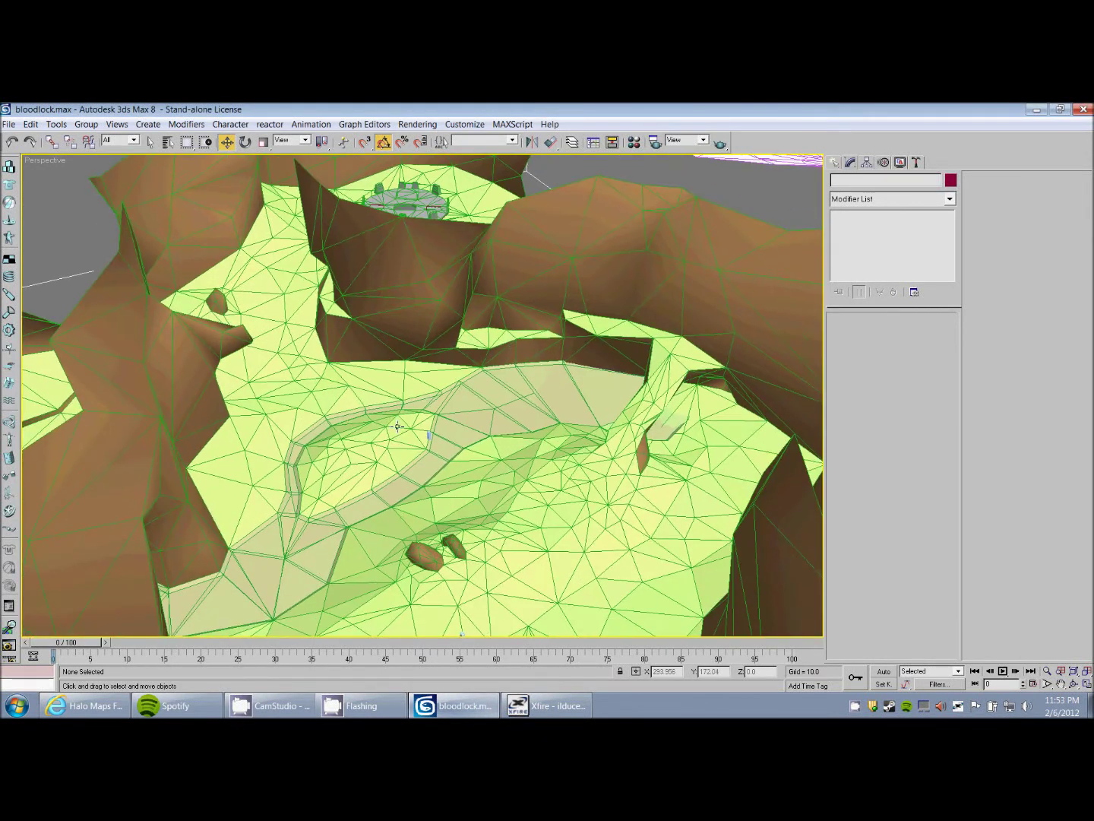
middle_click_drag(423, 434, 396, 470)
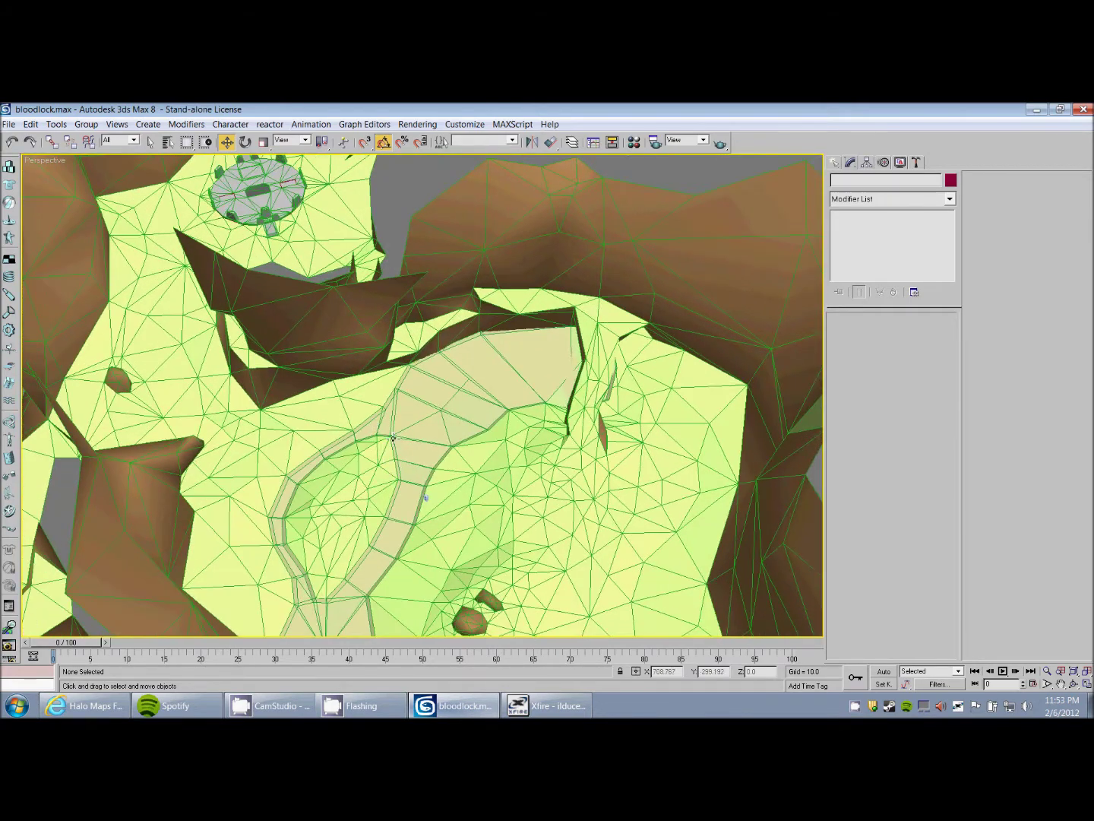
middle_click_drag(288, 351, 413, 439, "alt")
middle_click_drag(299, 419, 401, 383, "alt")
left_click(437, 304)
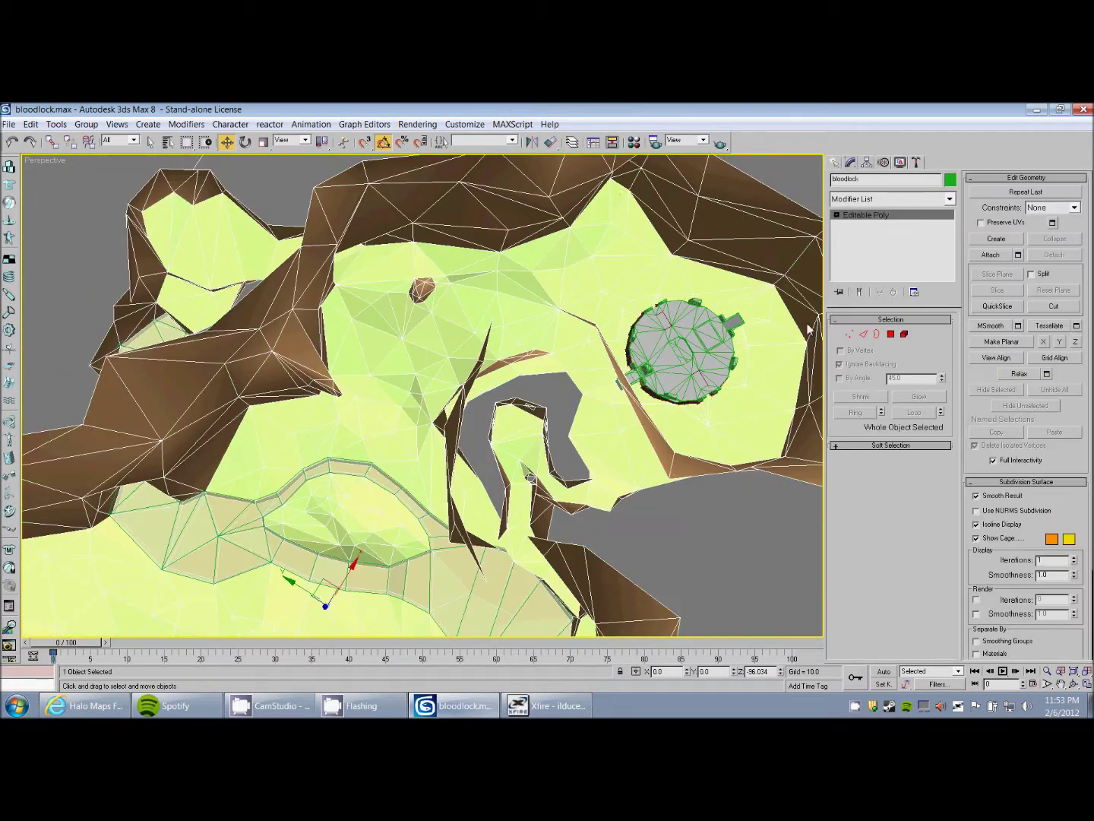
key("ctrl+z")
left_click(890, 334)
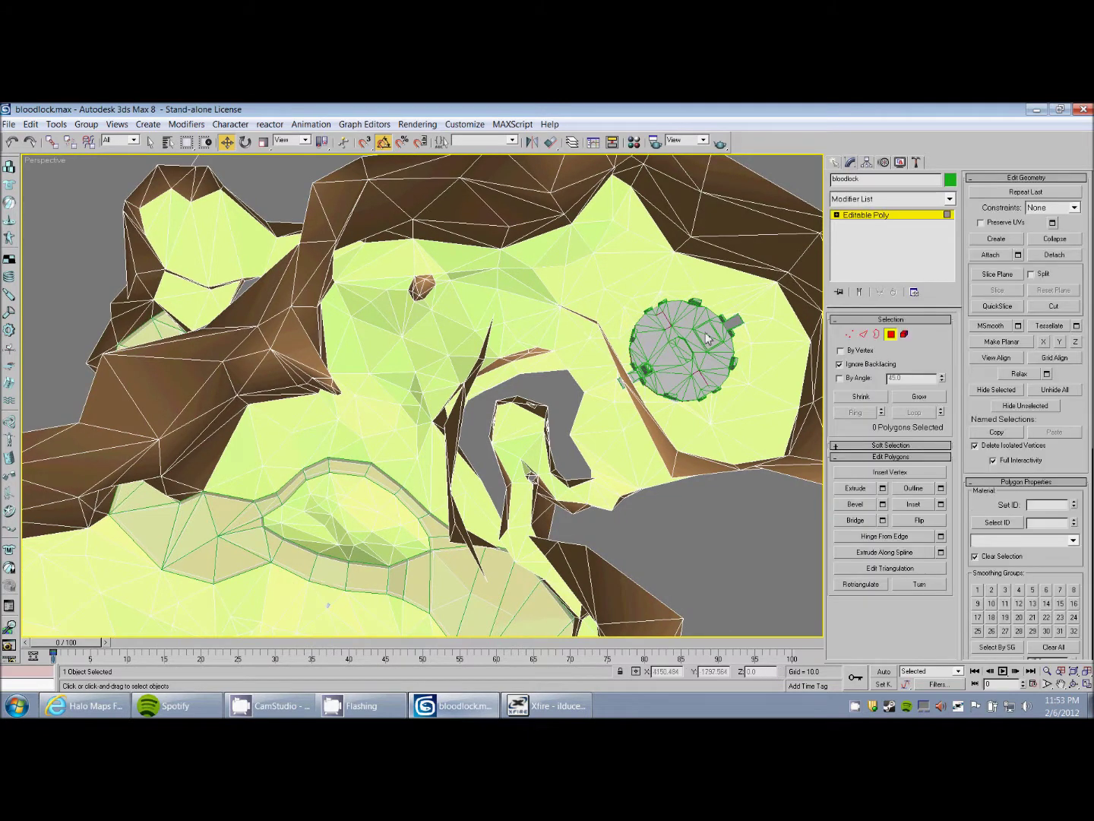
Delete the ground polygons between the cliff wall and the outer rim of the raised ring-shaped path.
middle_click_drag(502, 311, 445, 450)
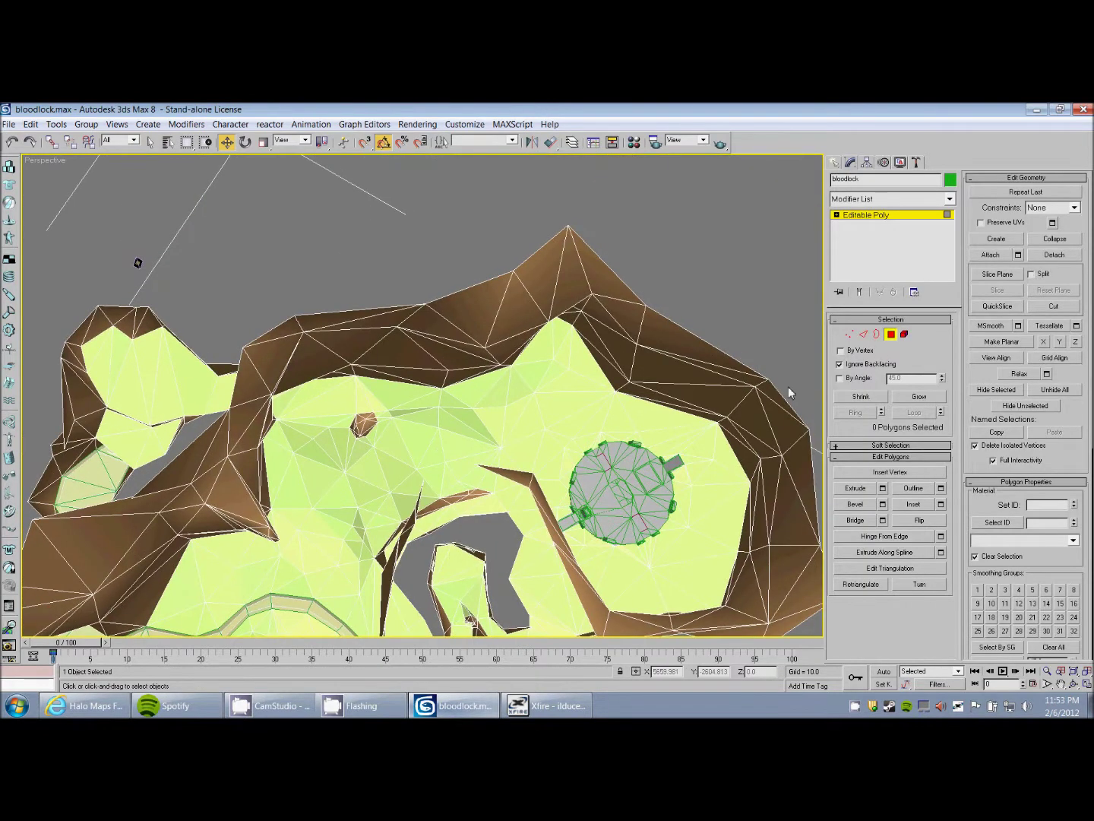
middle_click_drag(571, 451, 547, 458, "alt")
middle_click_drag(546, 458, 508, 414)
scroll(506, 414, "up", 4)
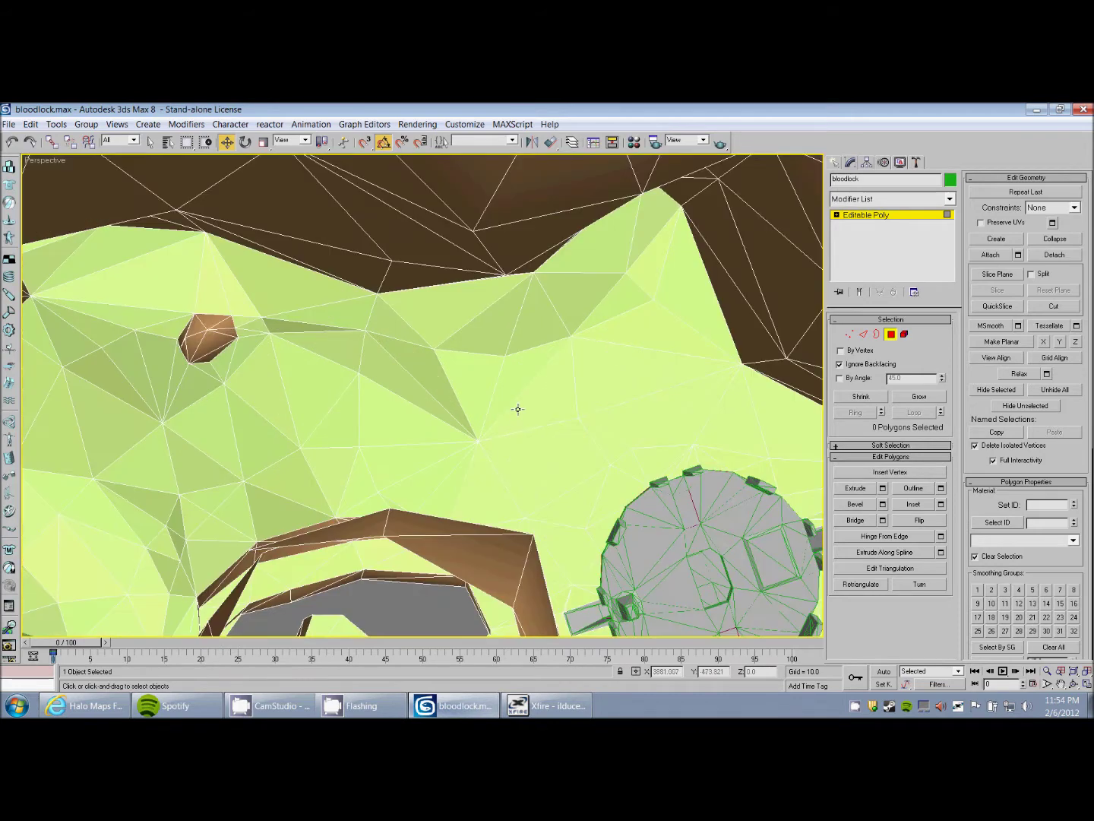
scroll(482, 423, "down", 5)
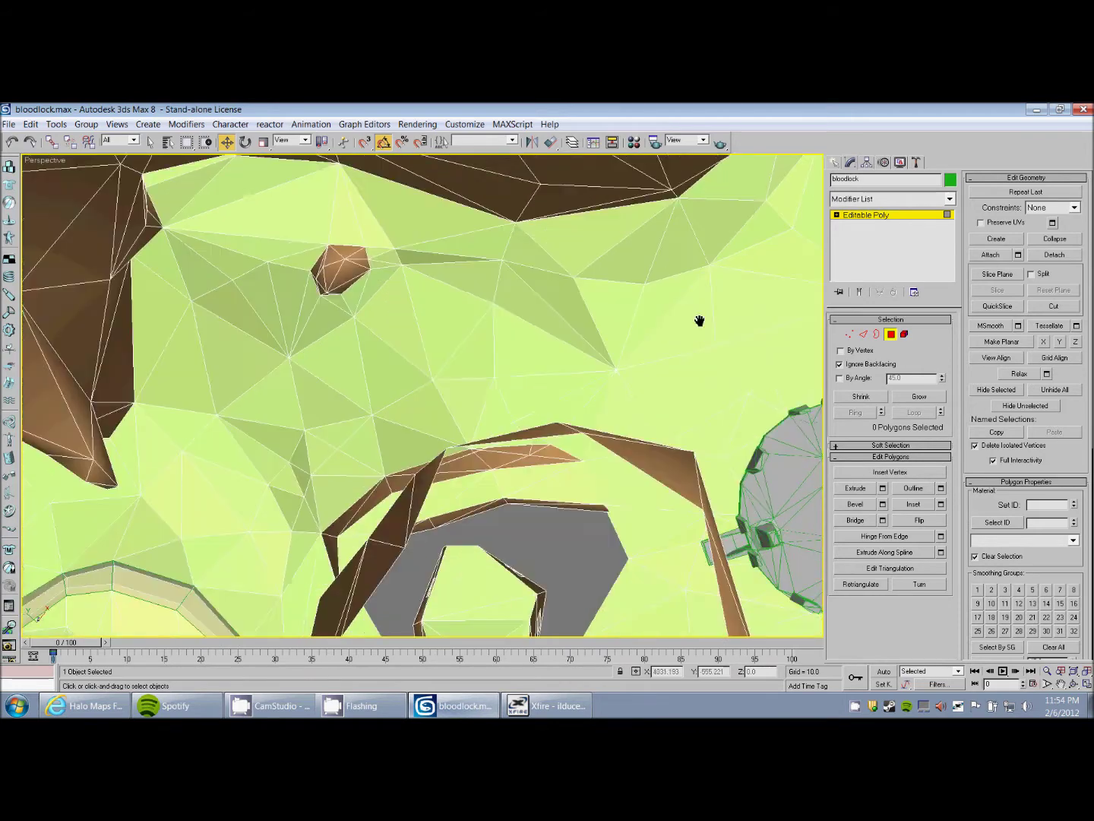
middle_click_drag(403, 489, 660, 358)
scroll(516, 394, "up", 3)
key("q")
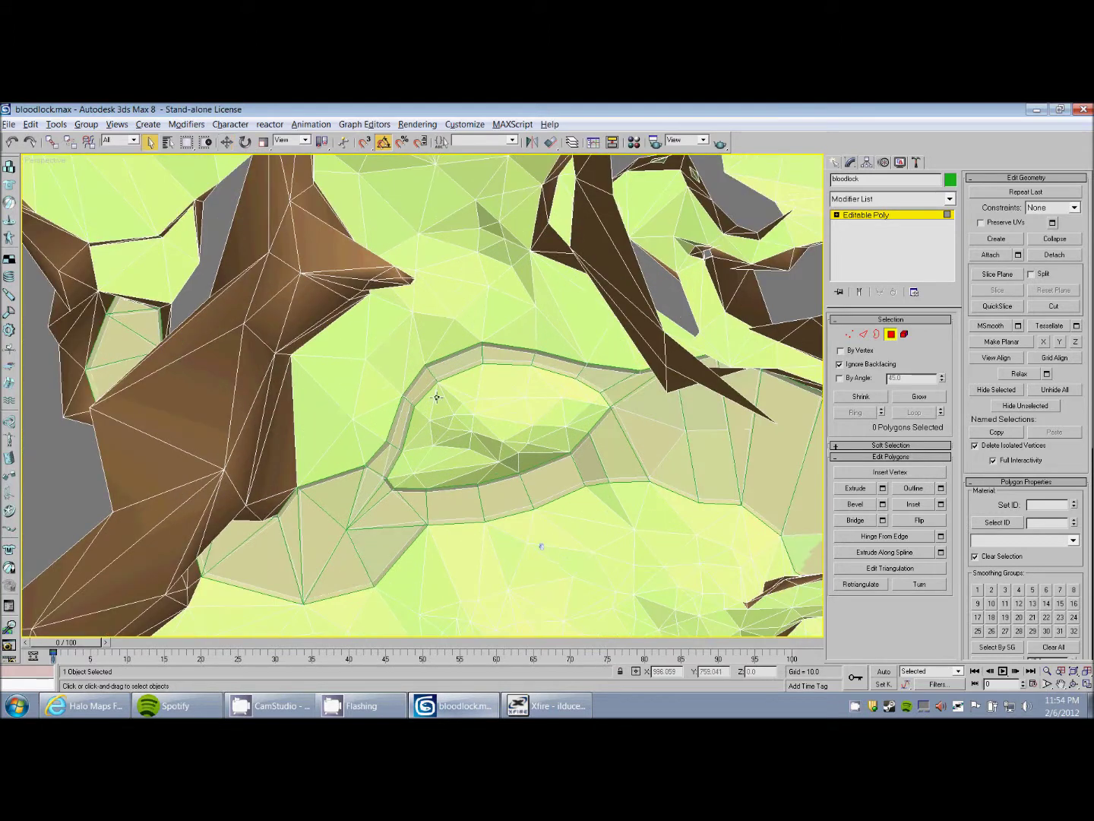
middle_click_drag(435, 396, 345, 381, "alt")
left_click_drag(365, 345, 492, 402)
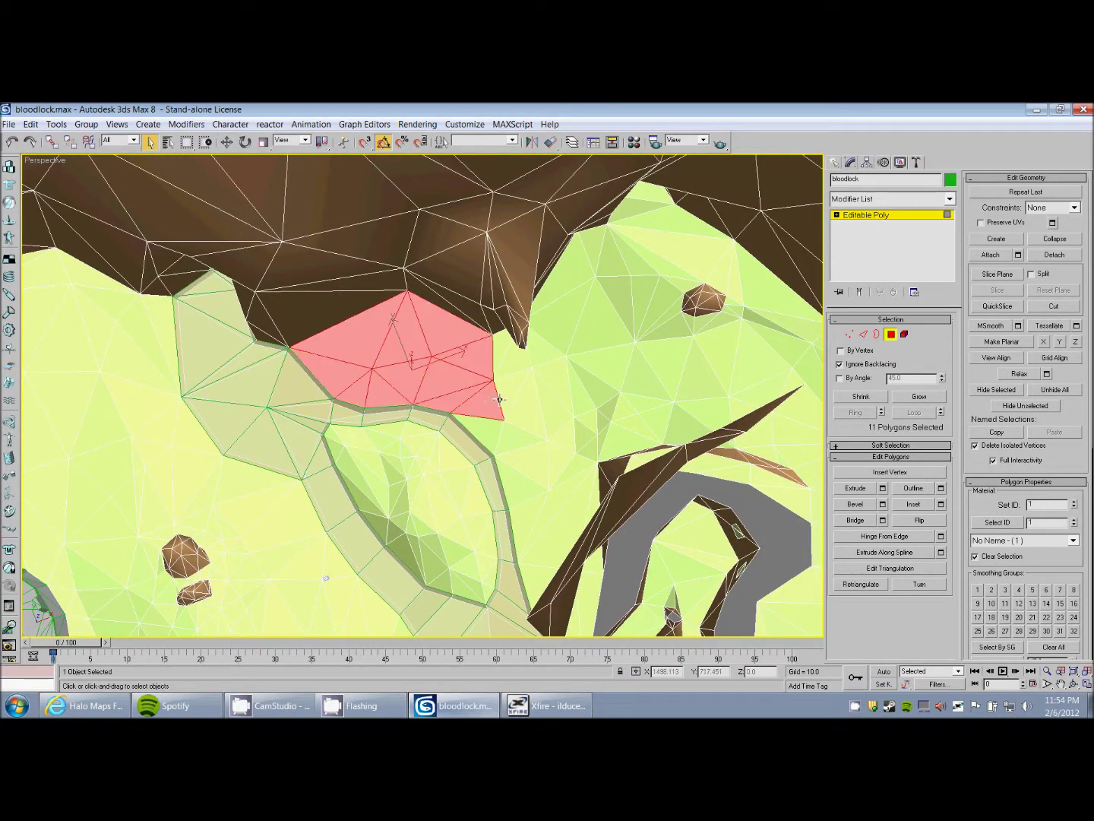
key("Delete")
Extrude the hole's short border edge beside the cliff corner into the gap as a new ground polygon.
scroll(467, 368, "up", 4)
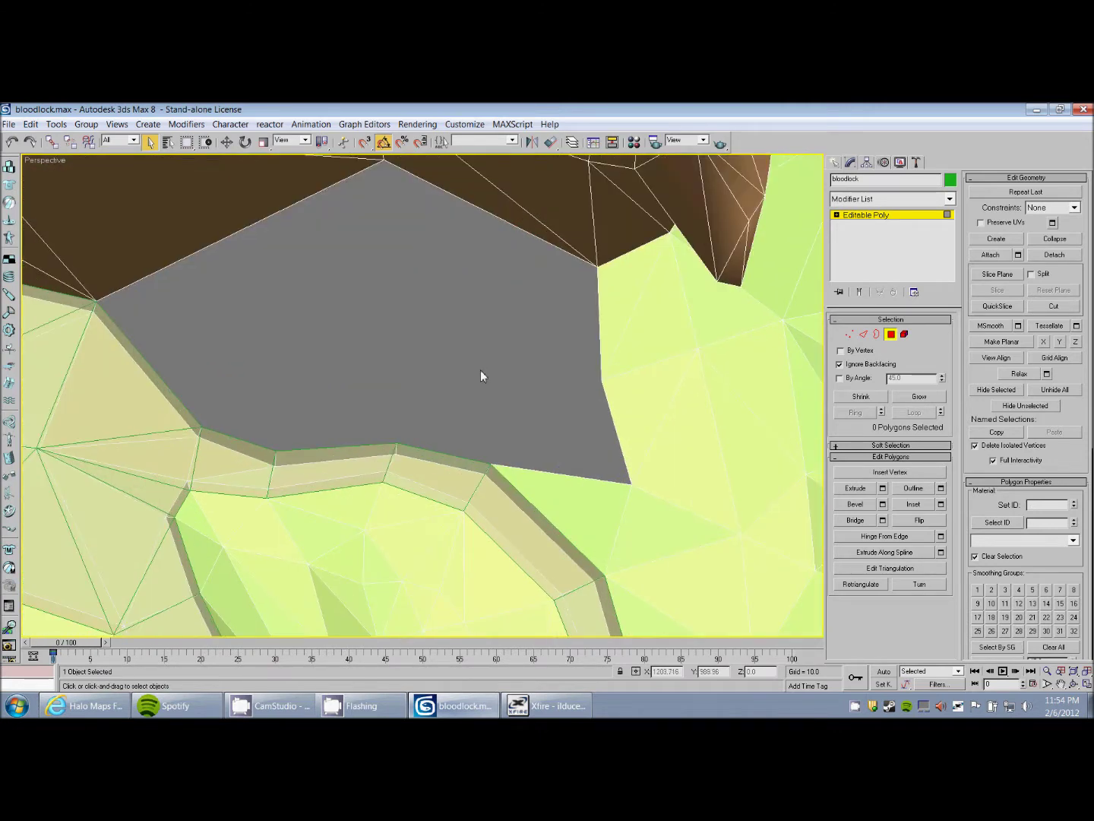
left_click(866, 335)
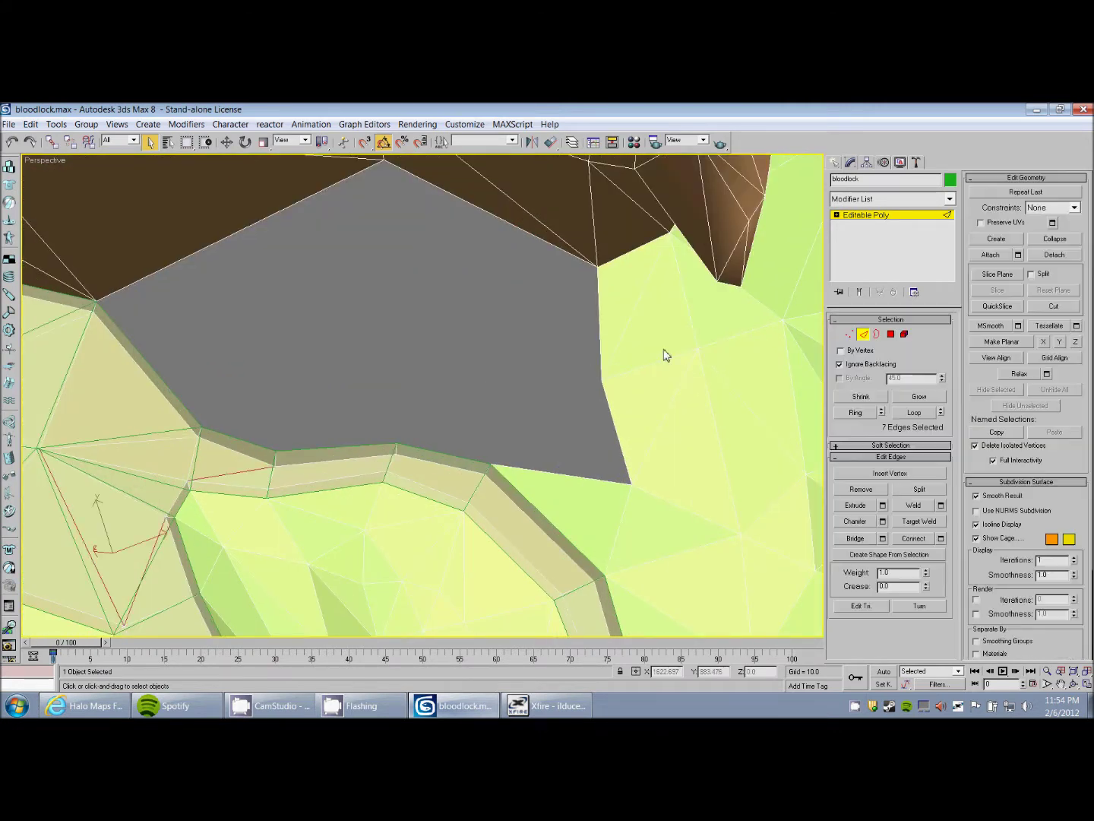
left_click(602, 334)
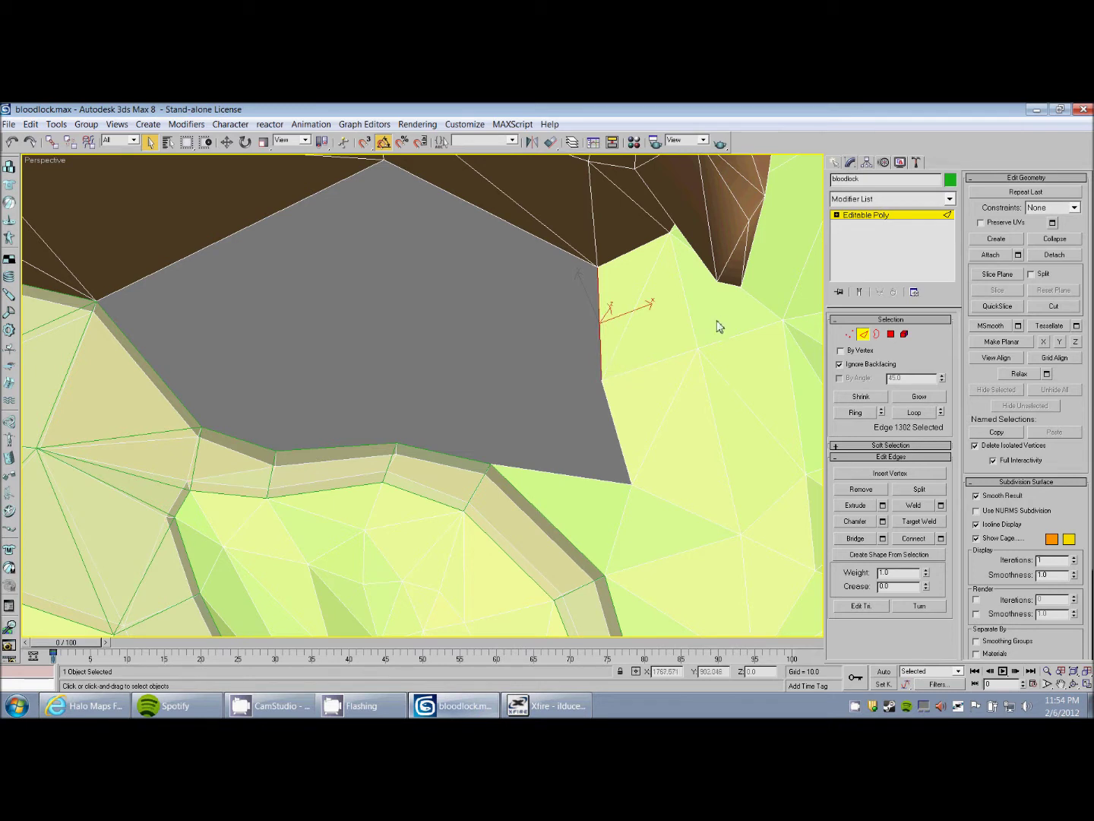
key("w")
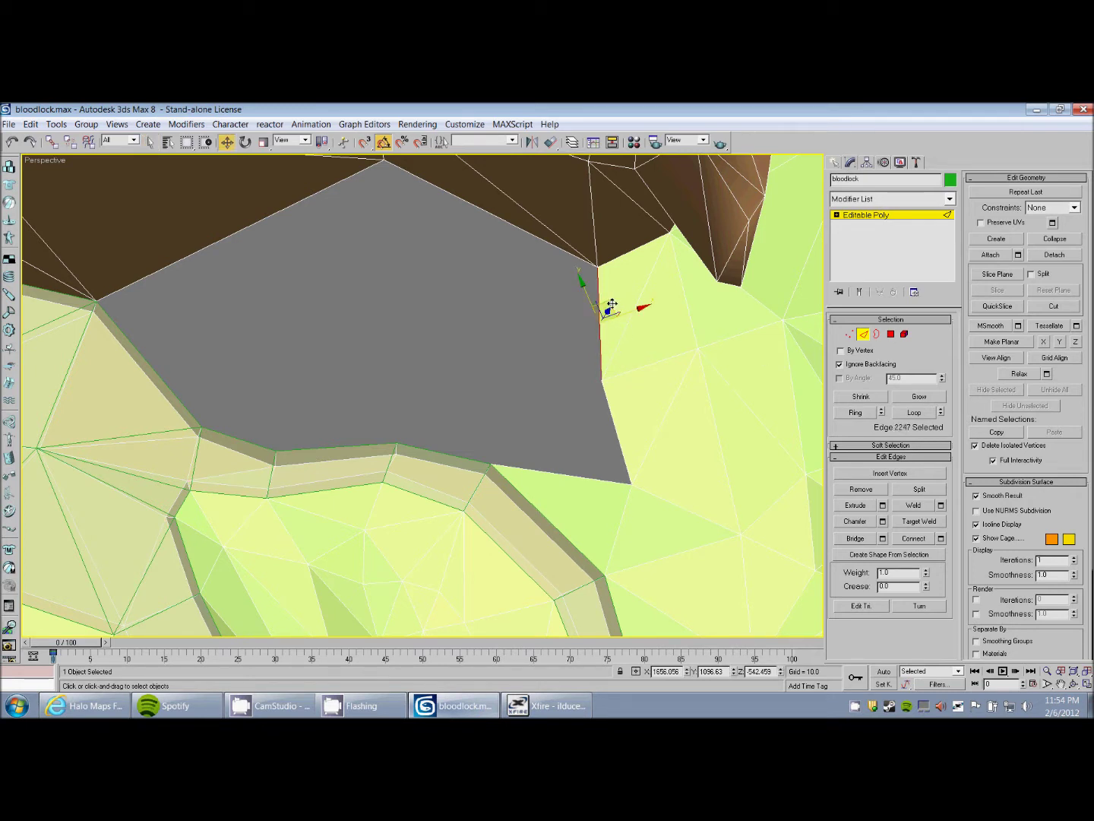
left_click_drag(611, 304, 472, 287, "shift")
Move the new polygon's free edge farther across the hole, alongside the cliff base.
middle_click_drag(569, 312, 492, 354)
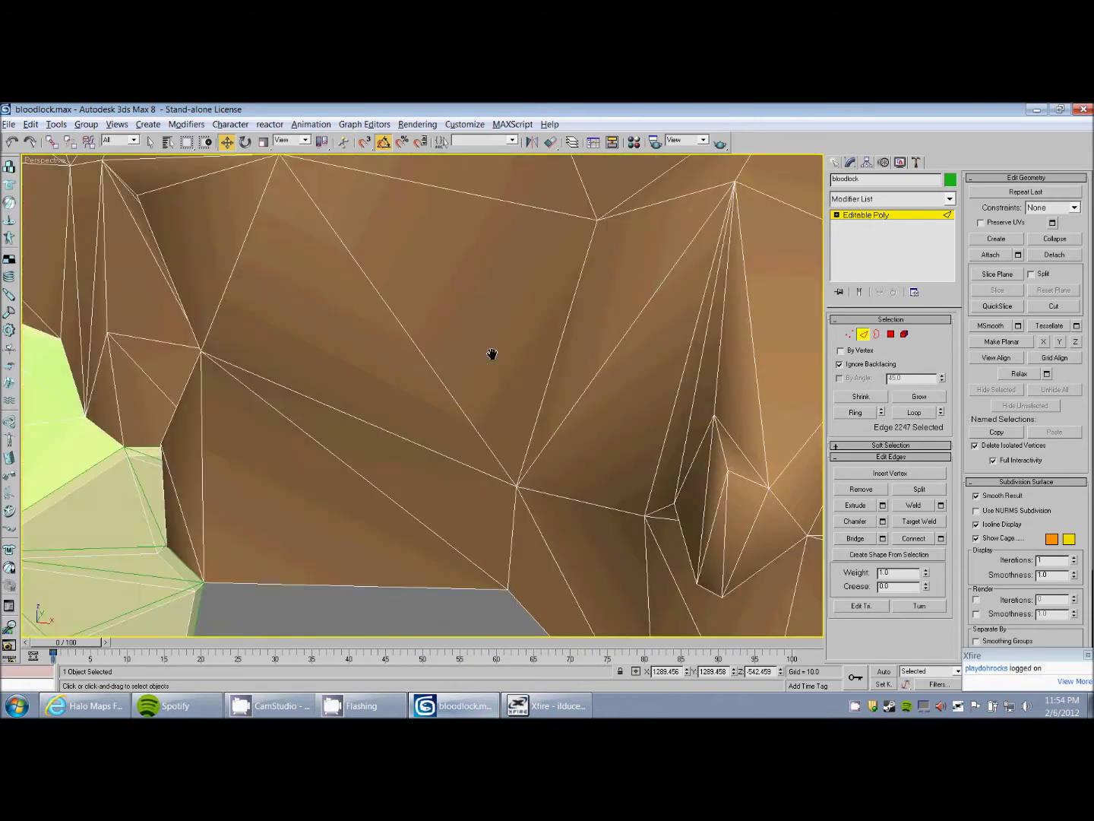
scroll(509, 377, "down", 3)
scroll(513, 548, "down", 2)
middle_click_drag(513, 549, 517, 439)
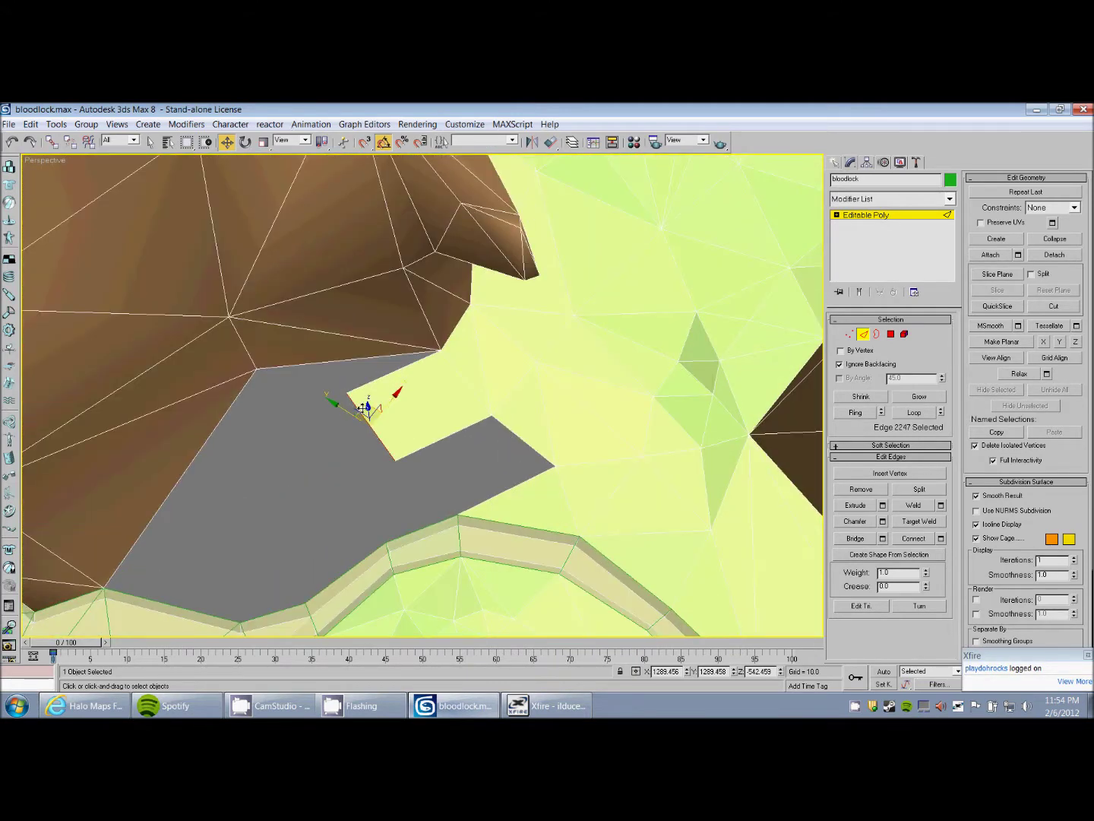
middle_click_drag(366, 410, 366, 433, "alt")
left_click_drag(368, 433, 298, 427)
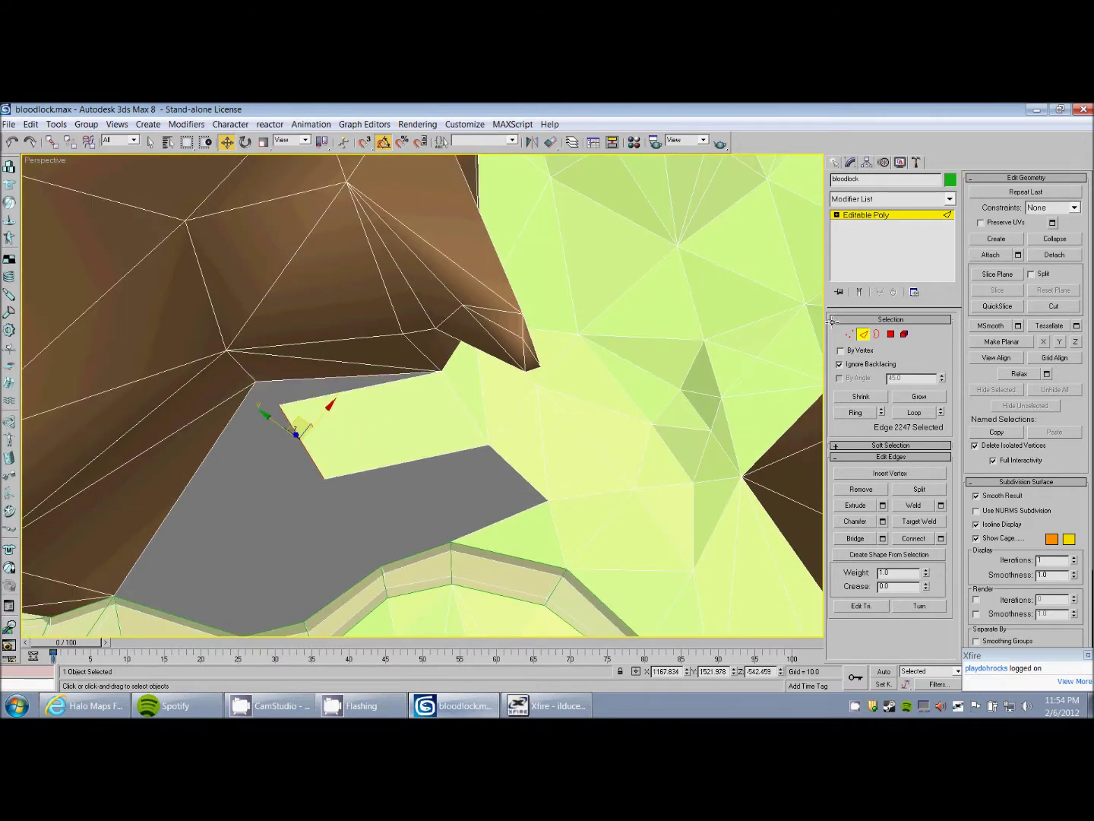
Adjust the two end vertices of the new ground polygon, widening its free end toward the path.
left_click(848, 333)
left_click(274, 395)
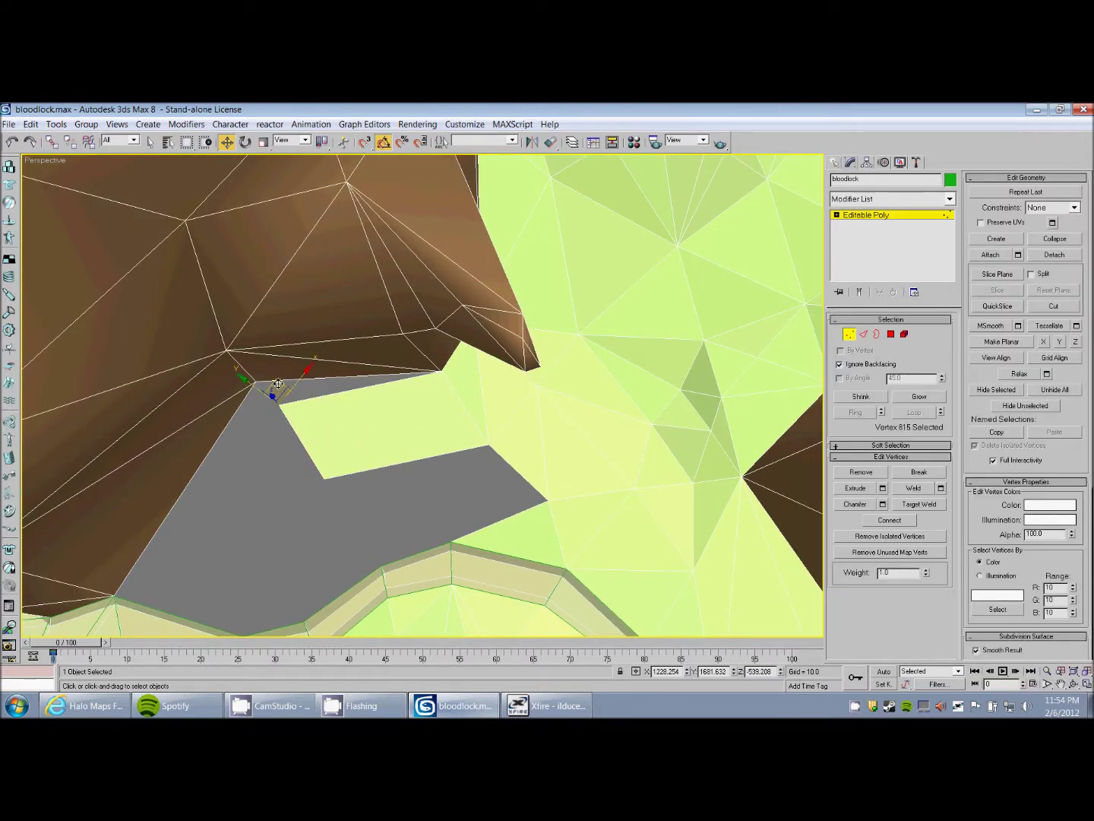
mouse_move(277, 384)
left_mouse_down()
mouse_move(301, 387)
mouse_move(297, 409)
mouse_move(277, 391)
left_mouse_up()
left_click(323, 476)
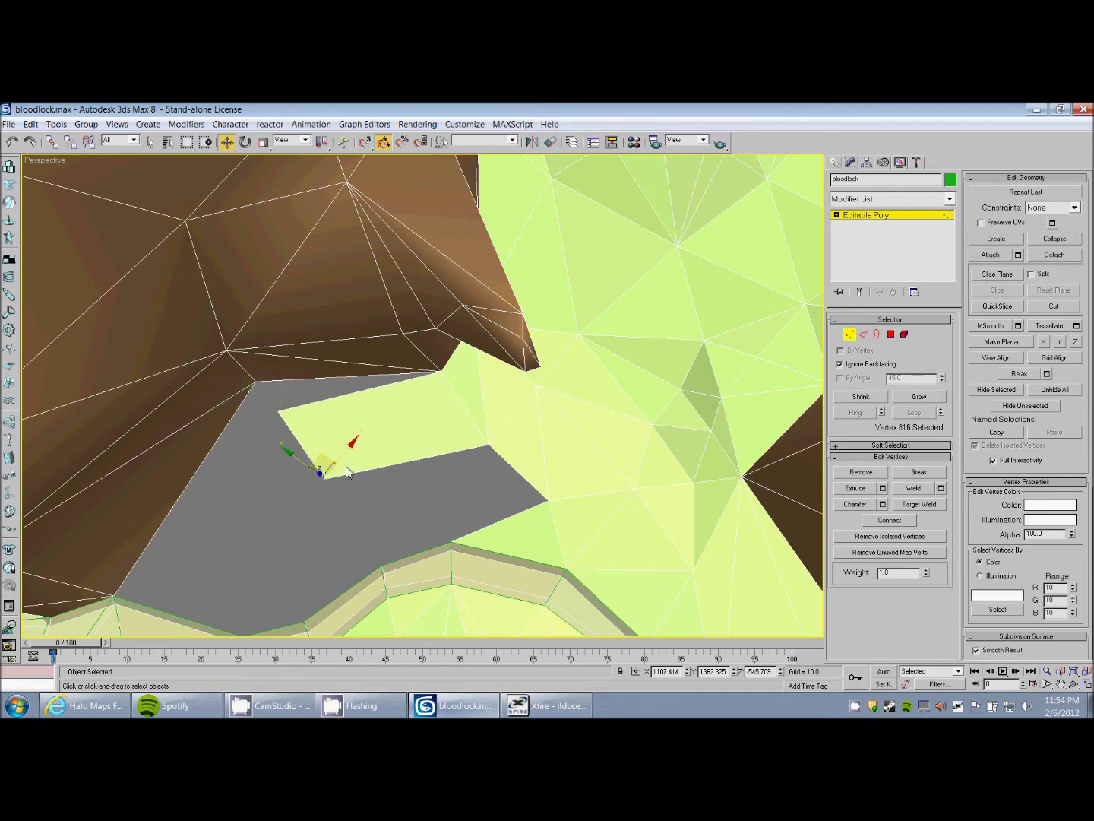
middle_click_drag(346, 466, 329, 436, "alt")
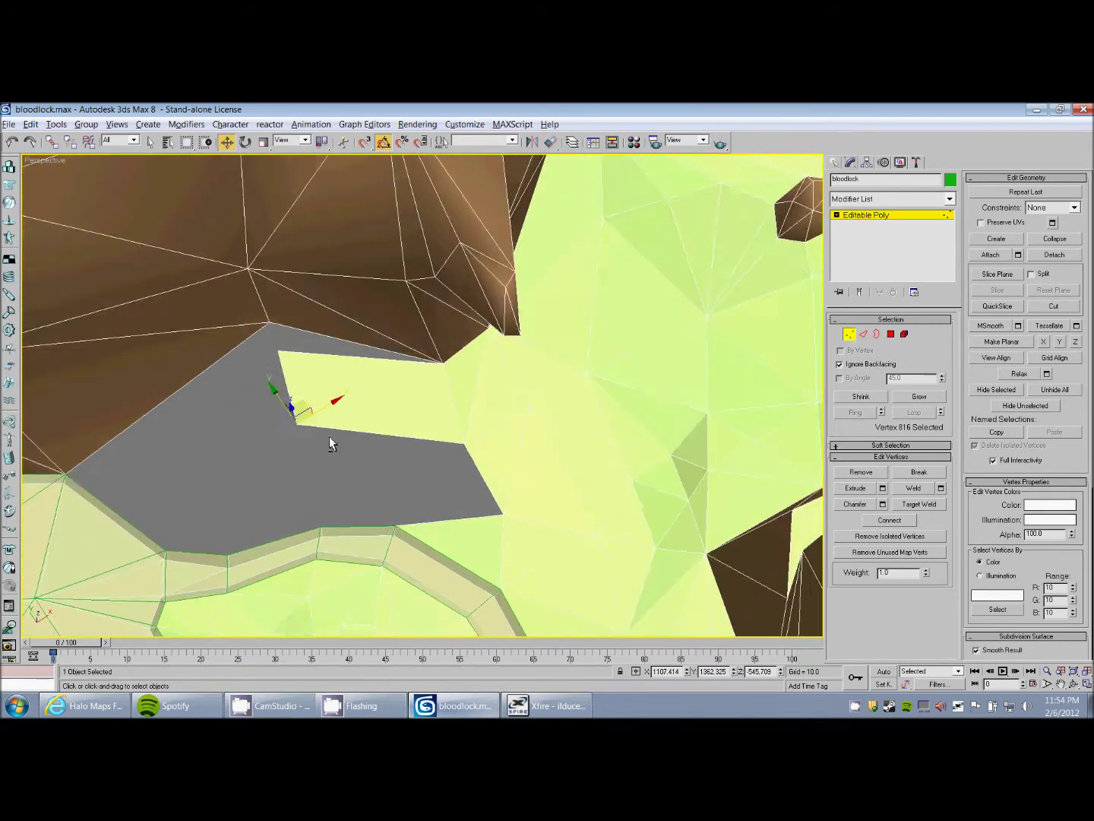
left_click_drag(304, 410, 326, 433)
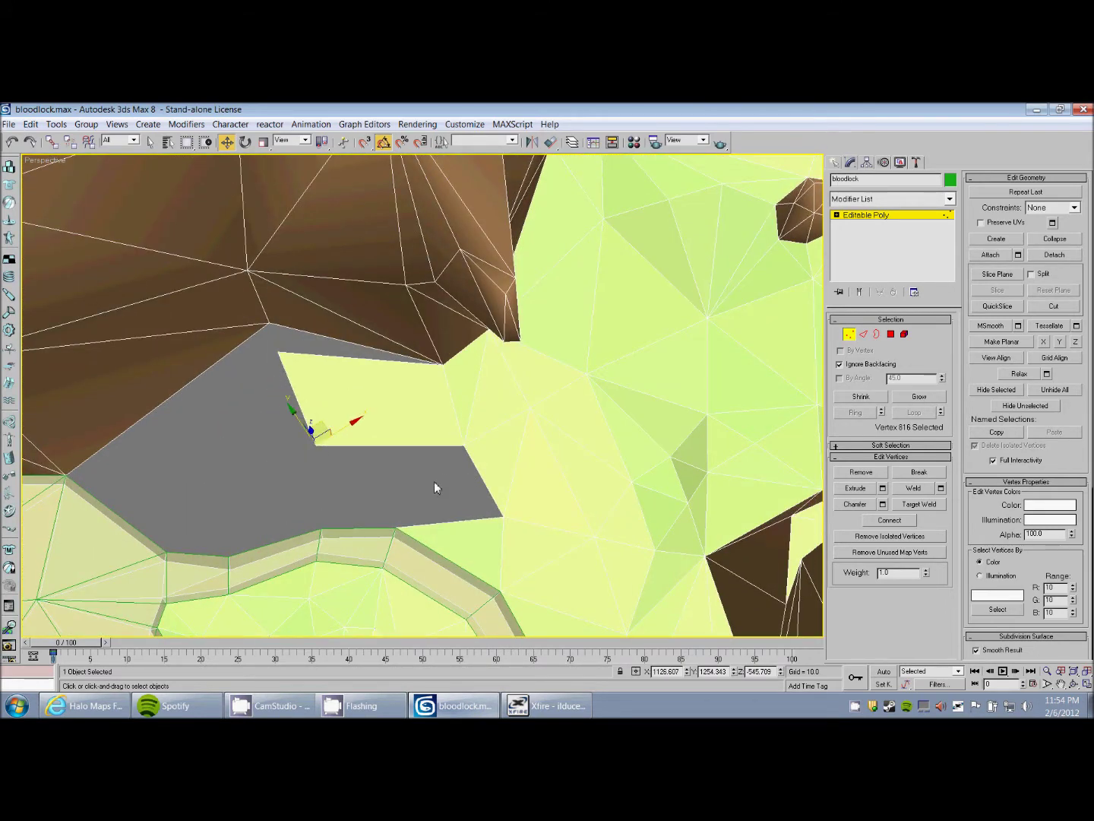
left_click(434, 483)
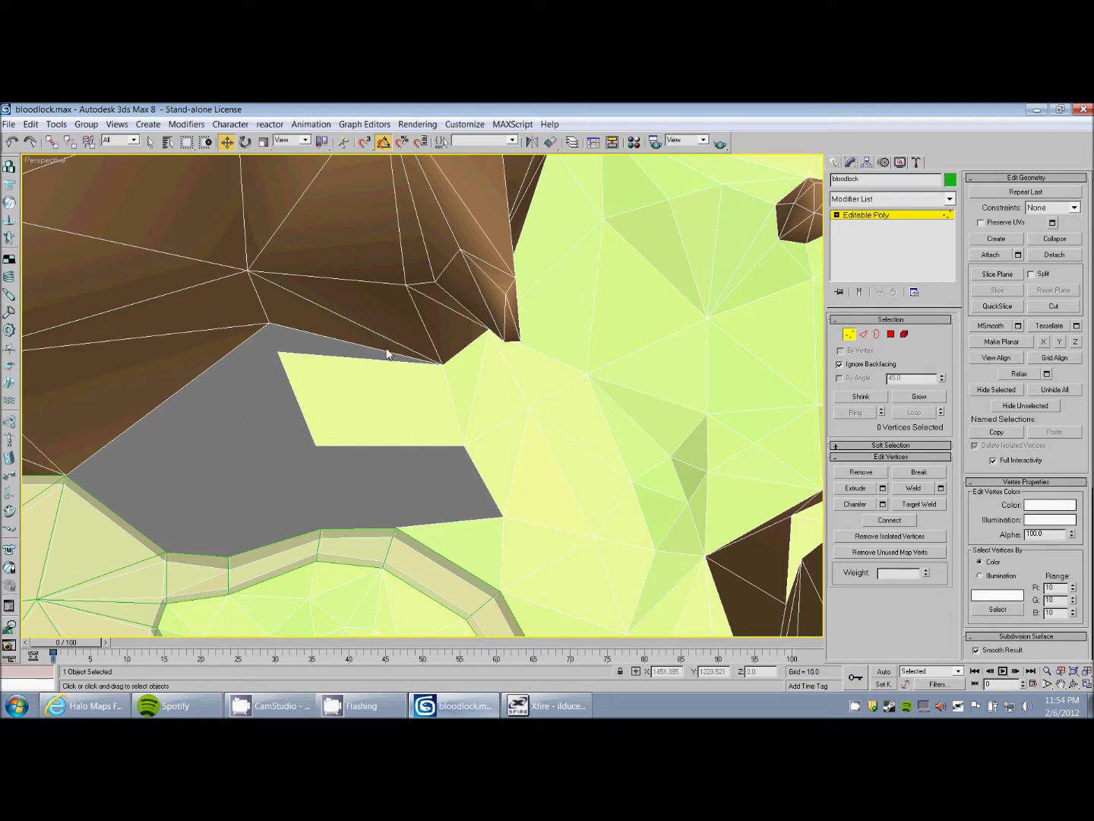
Select the border of the remaining ground hole and cap it.
middle_click_drag(386, 353, 555, 334)
left_click(877, 335)
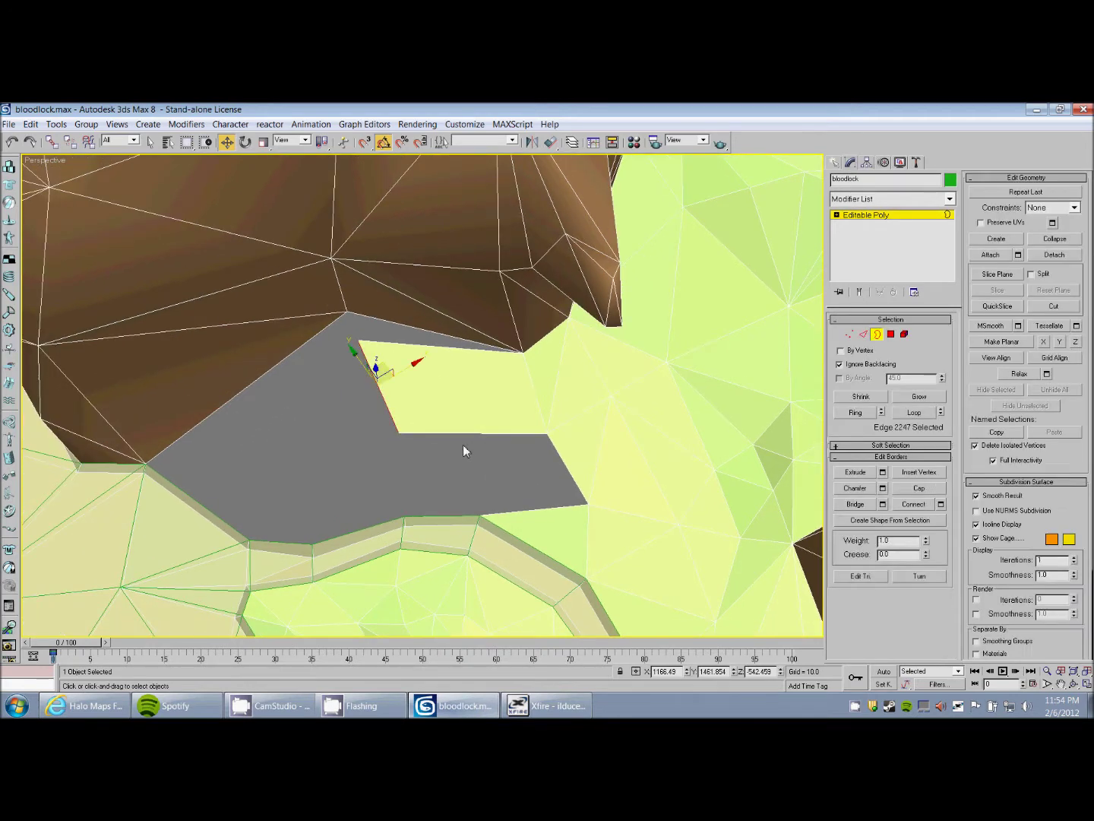
left_click(466, 434)
mouse_move(566, 447)
middle_mouse_down("alt")
mouse_move(536, 456)
mouse_move(547, 436)
middle_mouse_up("alt")
left_click(918, 489)
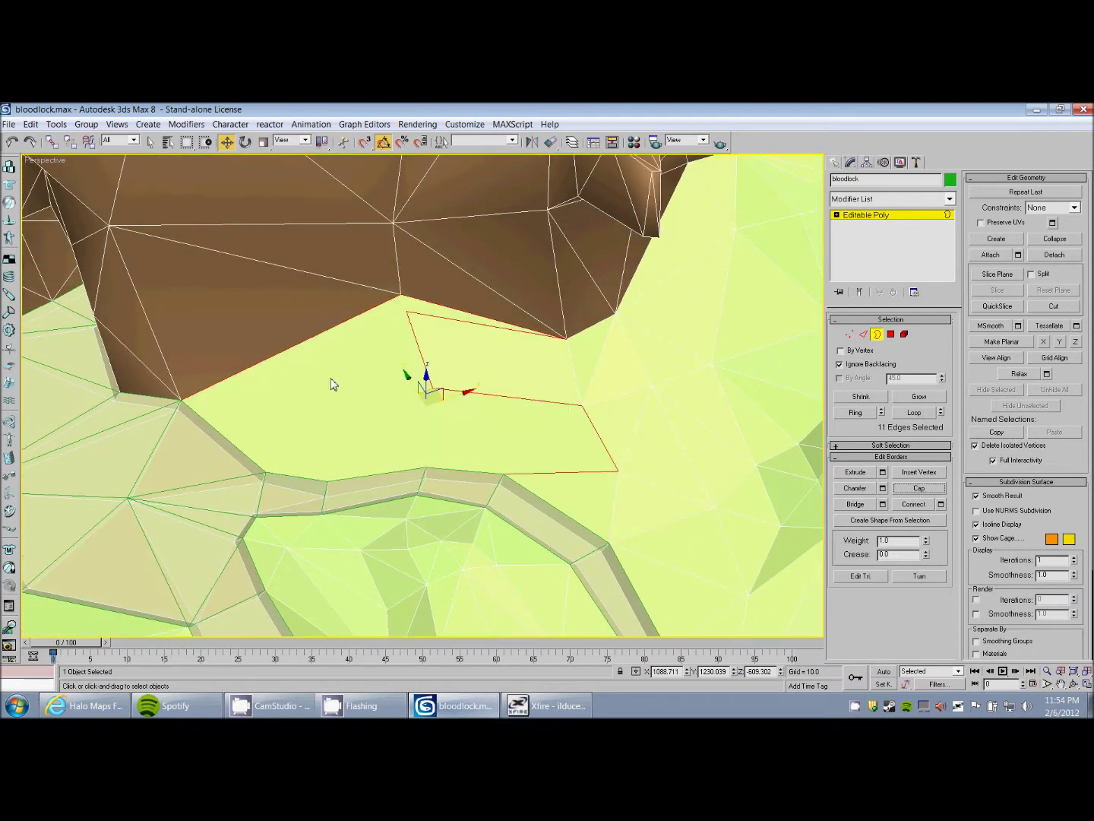
Cut new edges across the capped ground polygon, linking the cliff-base corner and the path rim vertices.
middle_click_drag(332, 386, 417, 366, "alt")
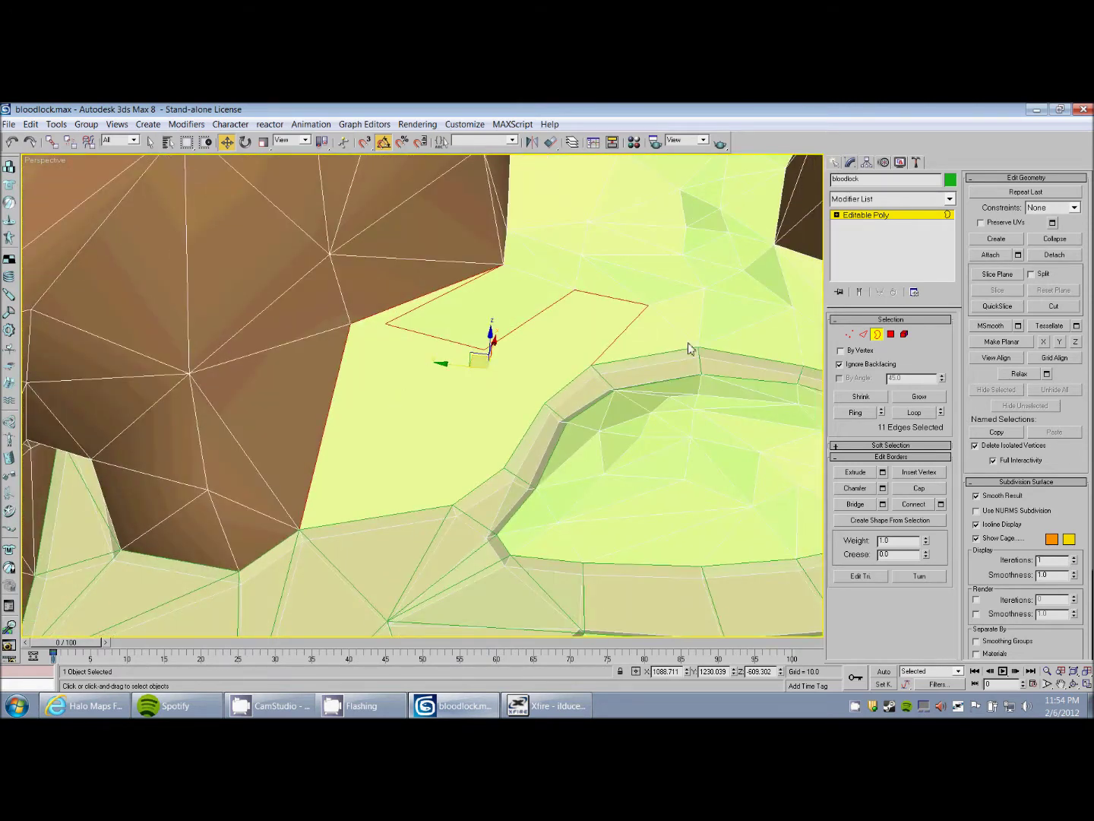
left_click(850, 333)
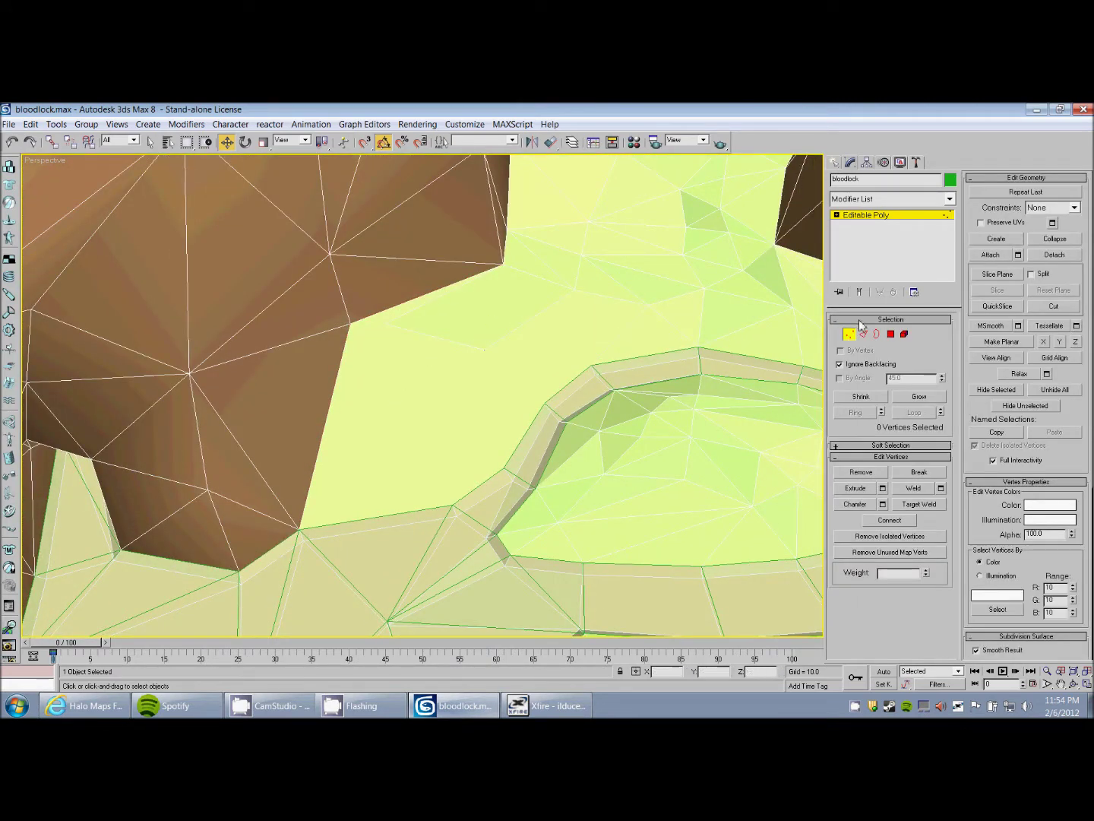
left_click(1054, 305)
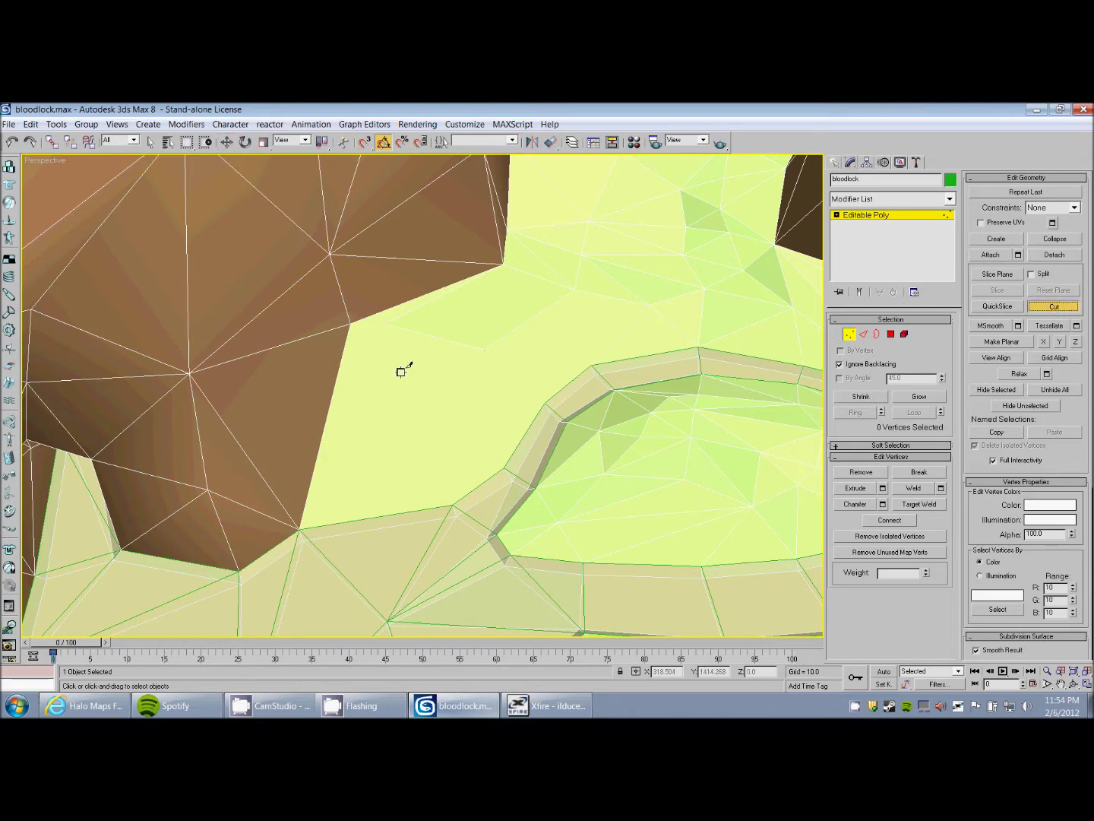
middle_click_drag(400, 371, 379, 340)
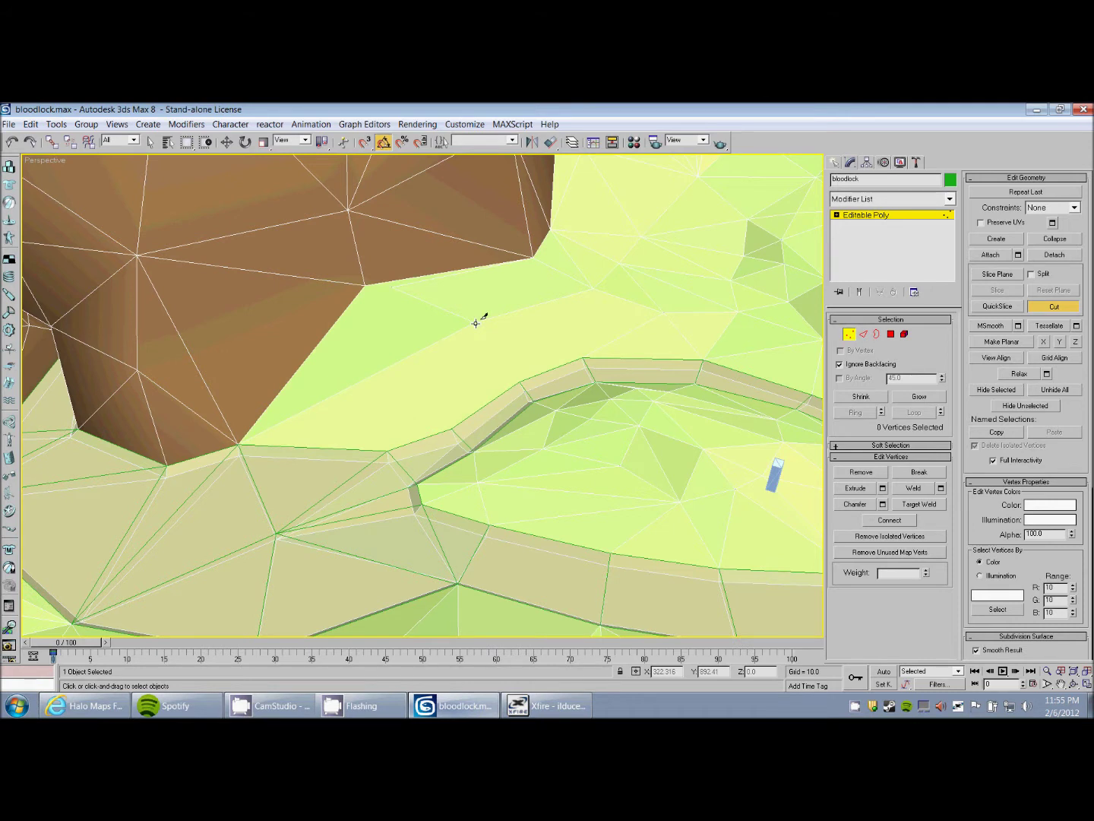
left_click(514, 379)
left_click(368, 287)
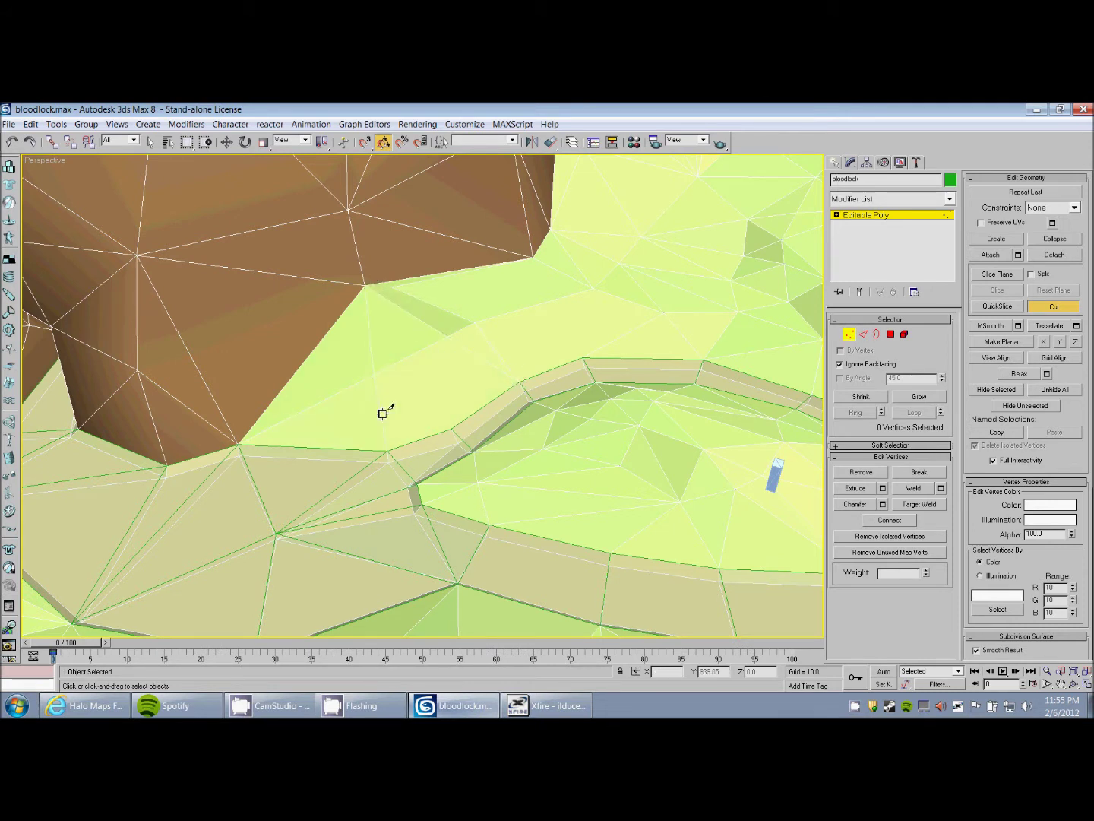
right_click(396, 443)
Select the three clustered vertices in the middle of the capped ground and collapse them into one.
middle_click_drag(627, 323, 522, 398)
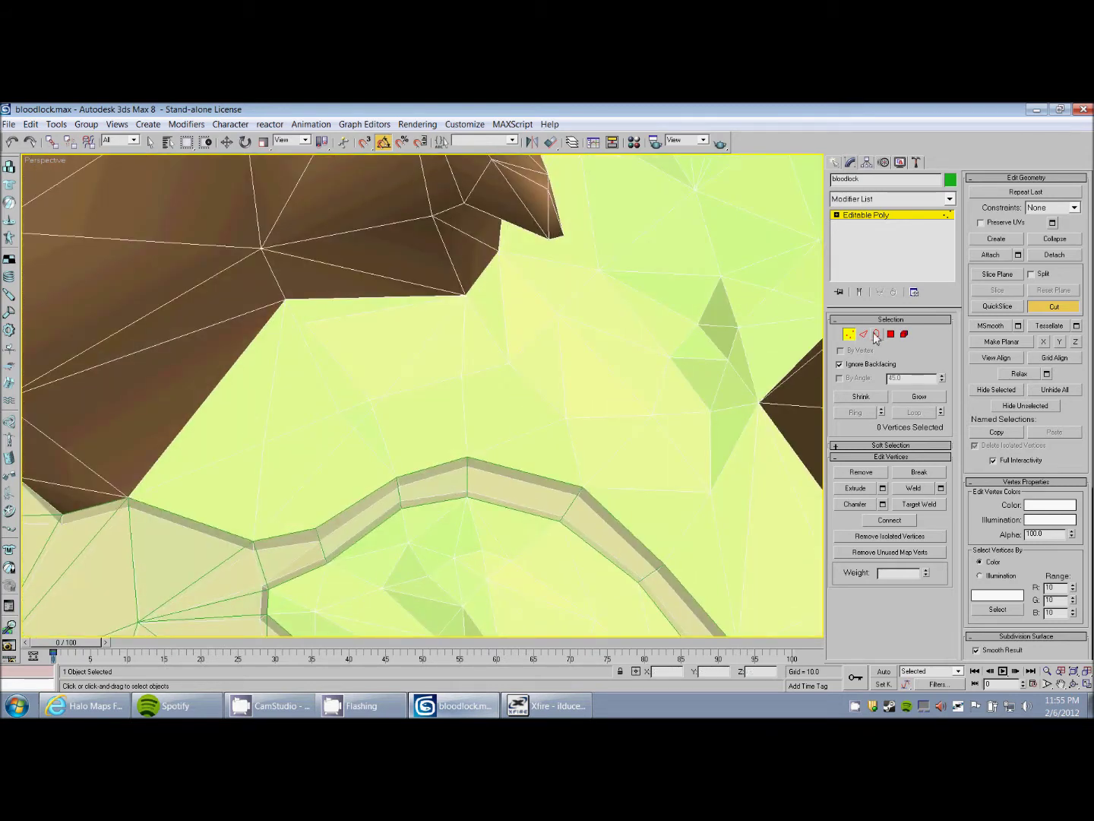
key("w")
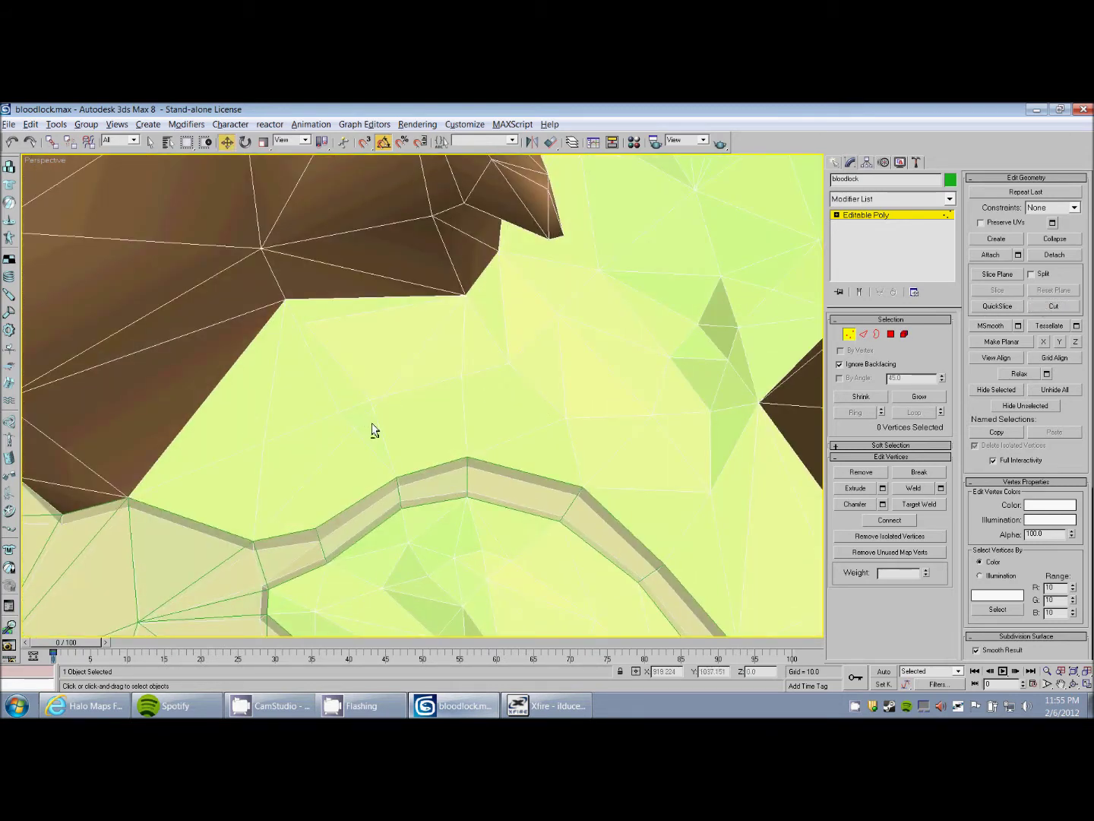
scroll(372, 430, "up", 5)
left_click(319, 371)
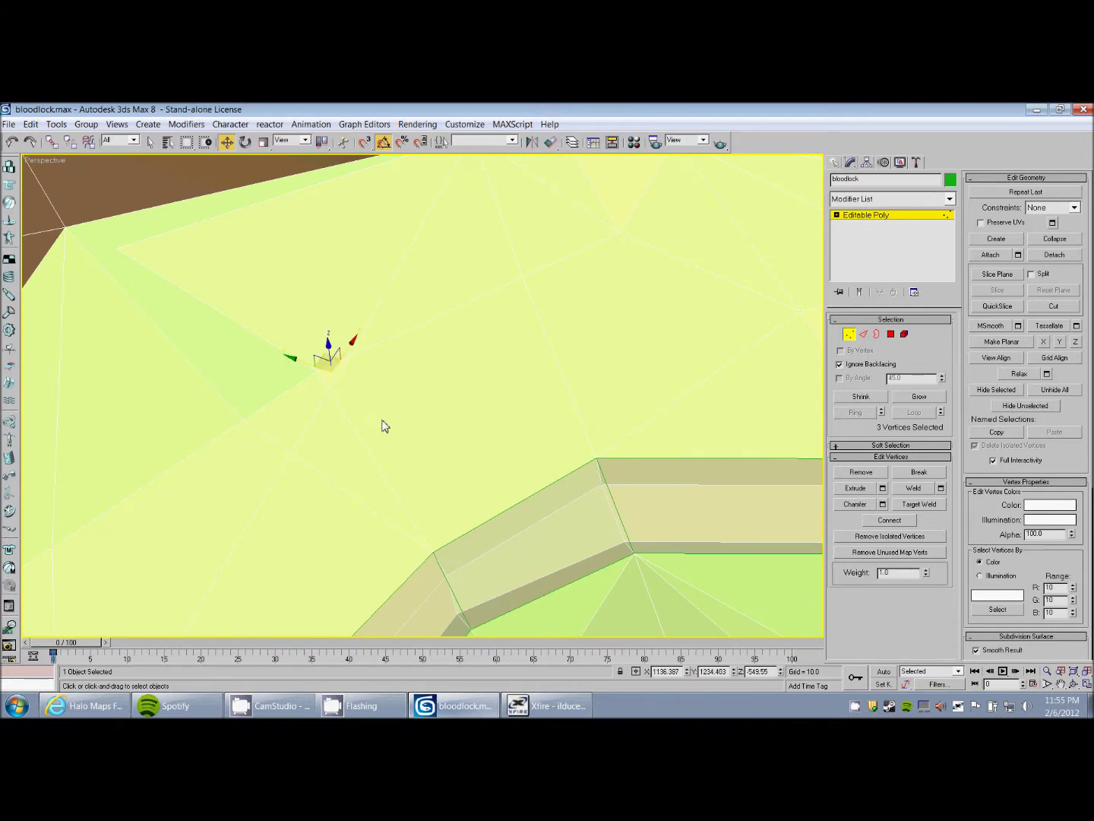
scroll(384, 421, "down", 3)
middle_click_drag(389, 406, 600, 379, "alt")
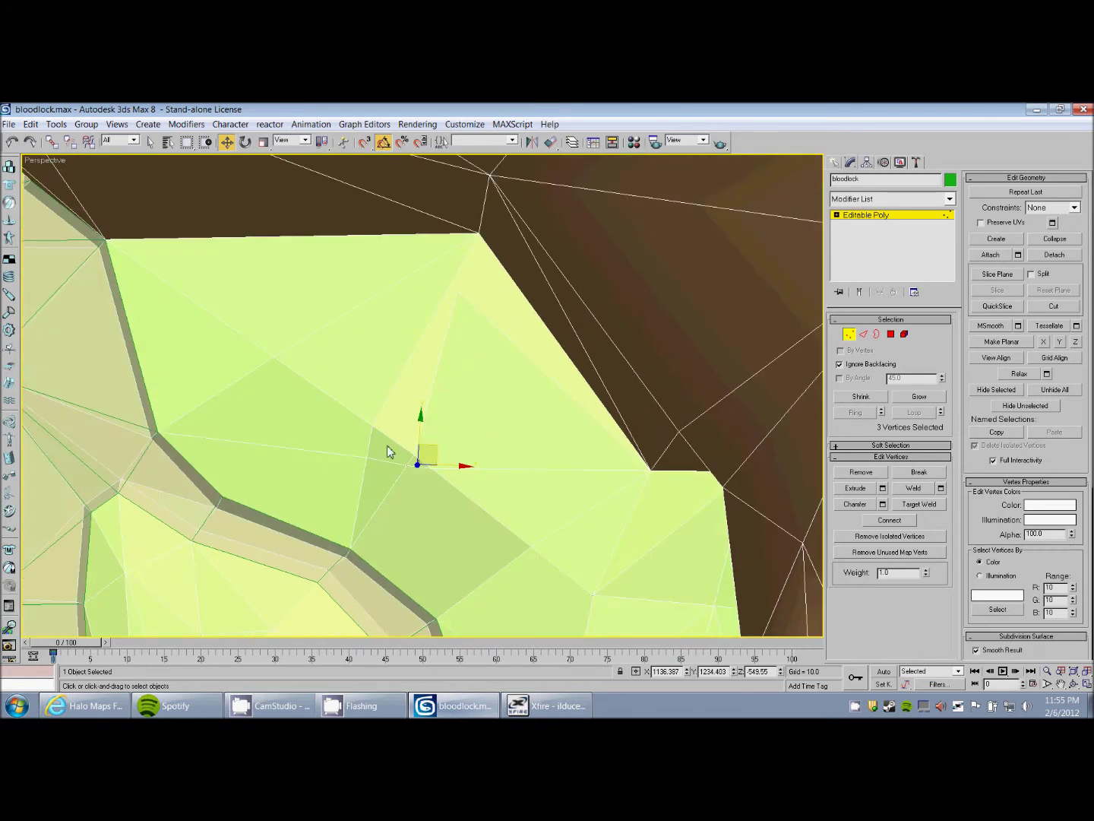
left_click(1053, 240)
Reposition the collapsed vertex and the two neighbouring interior vertices to space the ground triangles more evenly.
left_click_drag(438, 455, 407, 475)
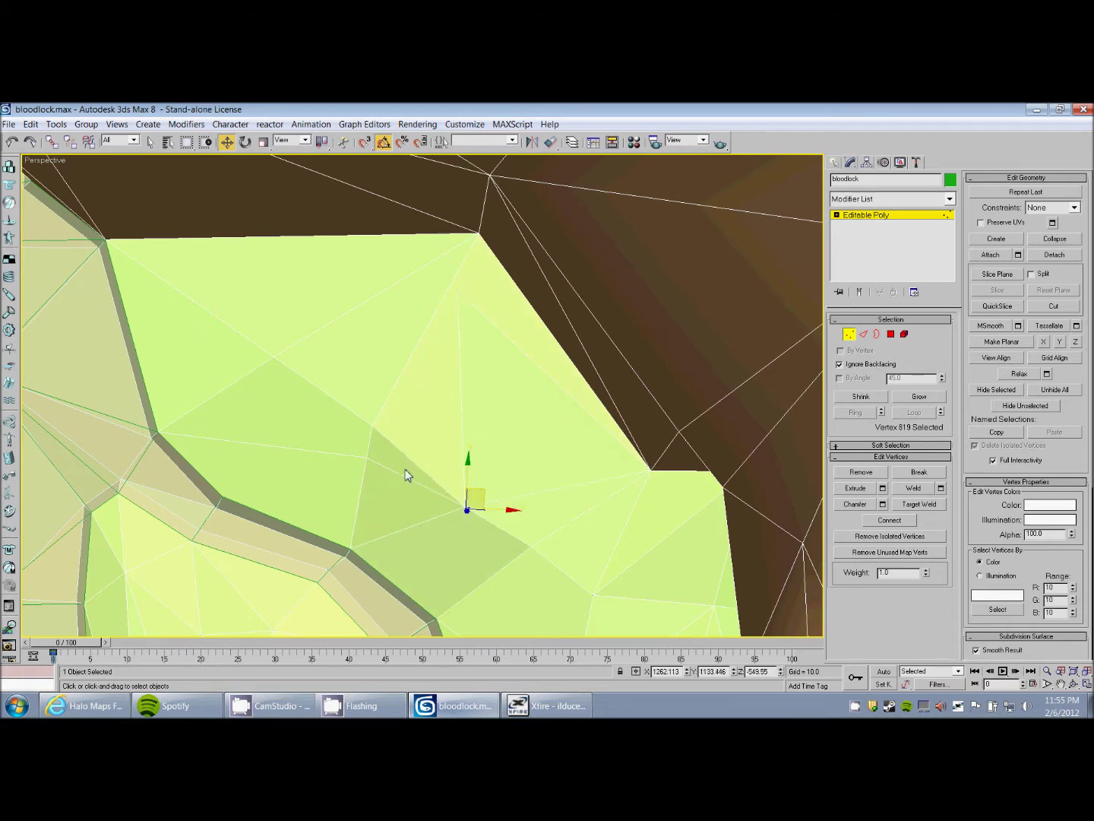
left_click_drag(358, 410, 421, 346)
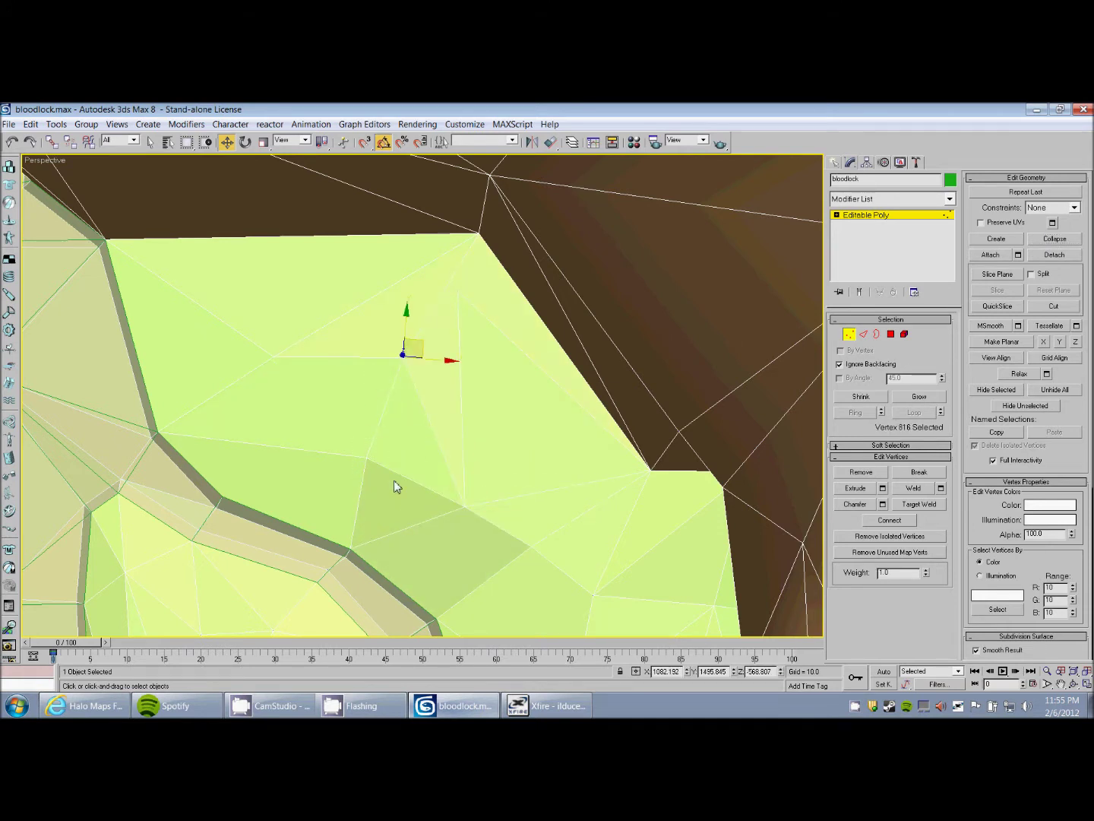
left_click(366, 458)
left_click_drag(386, 441, 372, 439)
left_click(476, 438)
scroll(466, 467, "down", 3)
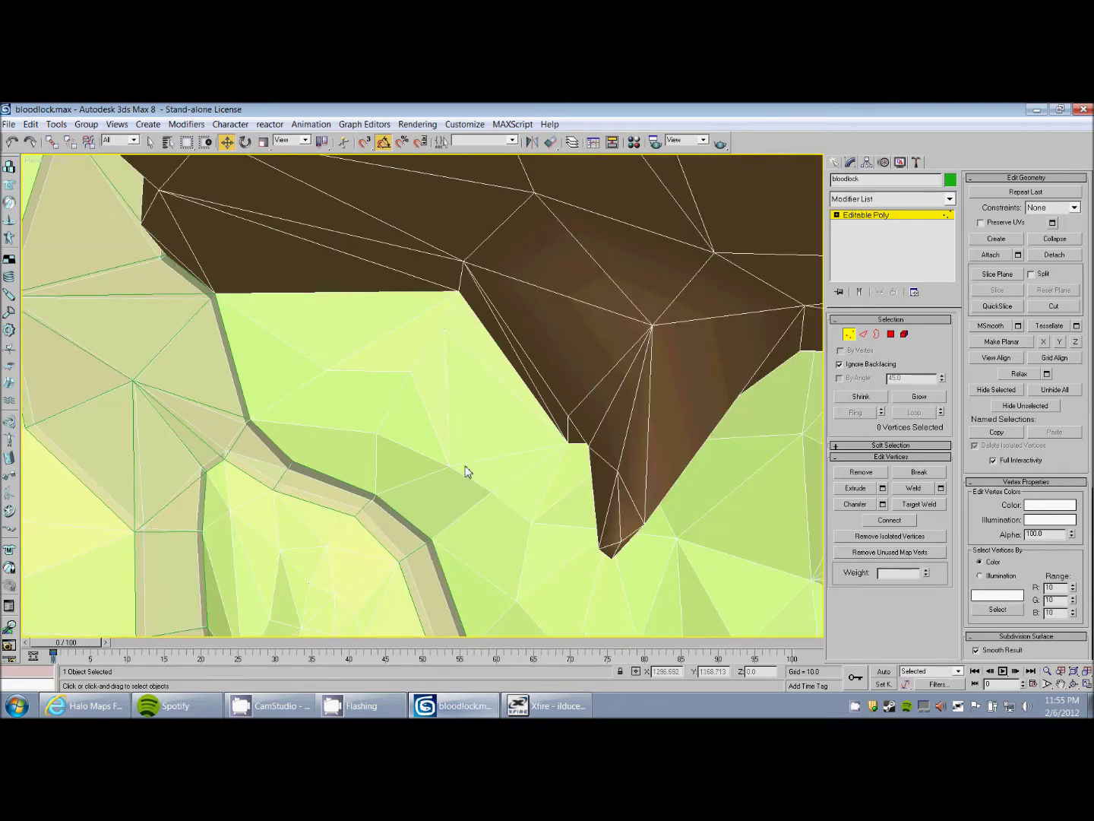
Turn off Ignore Backfacing, select all vertices in the rebuilt ground area beside the cliff and weld them.
middle_click_drag(465, 473, 556, 442, "alt")
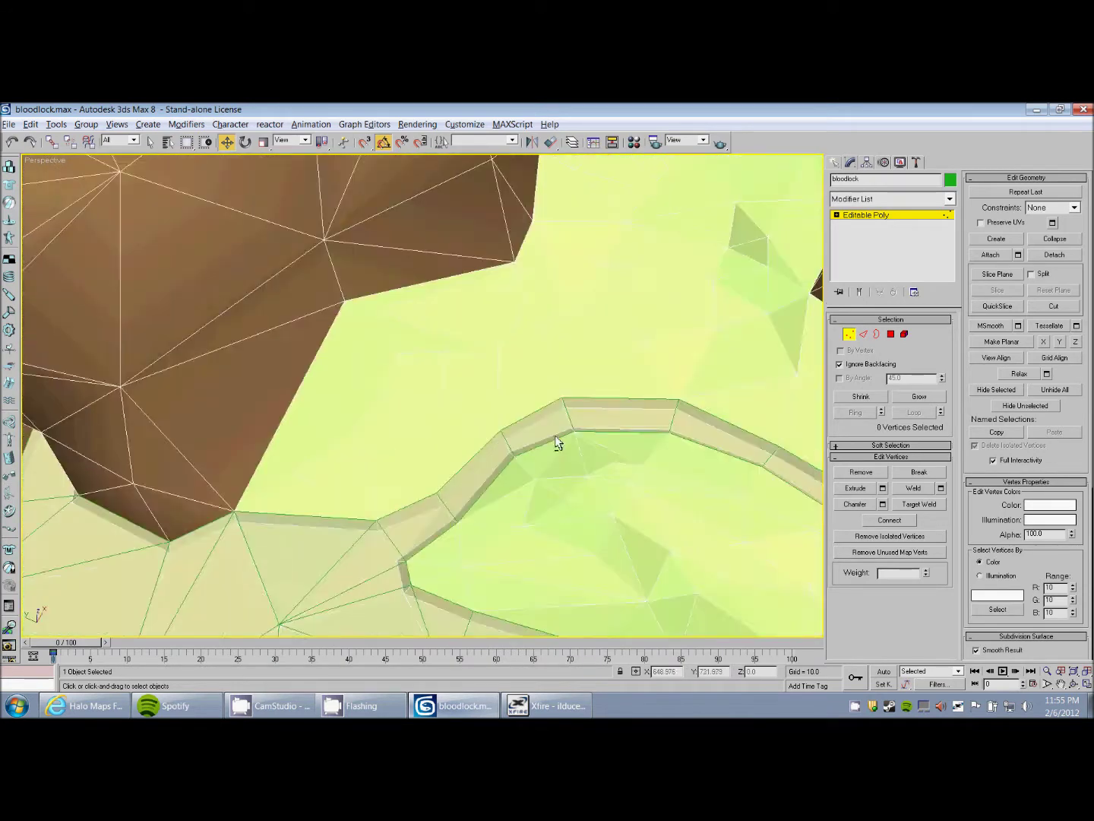
scroll(555, 442, "down", 2)
scroll(547, 442, "down", 2)
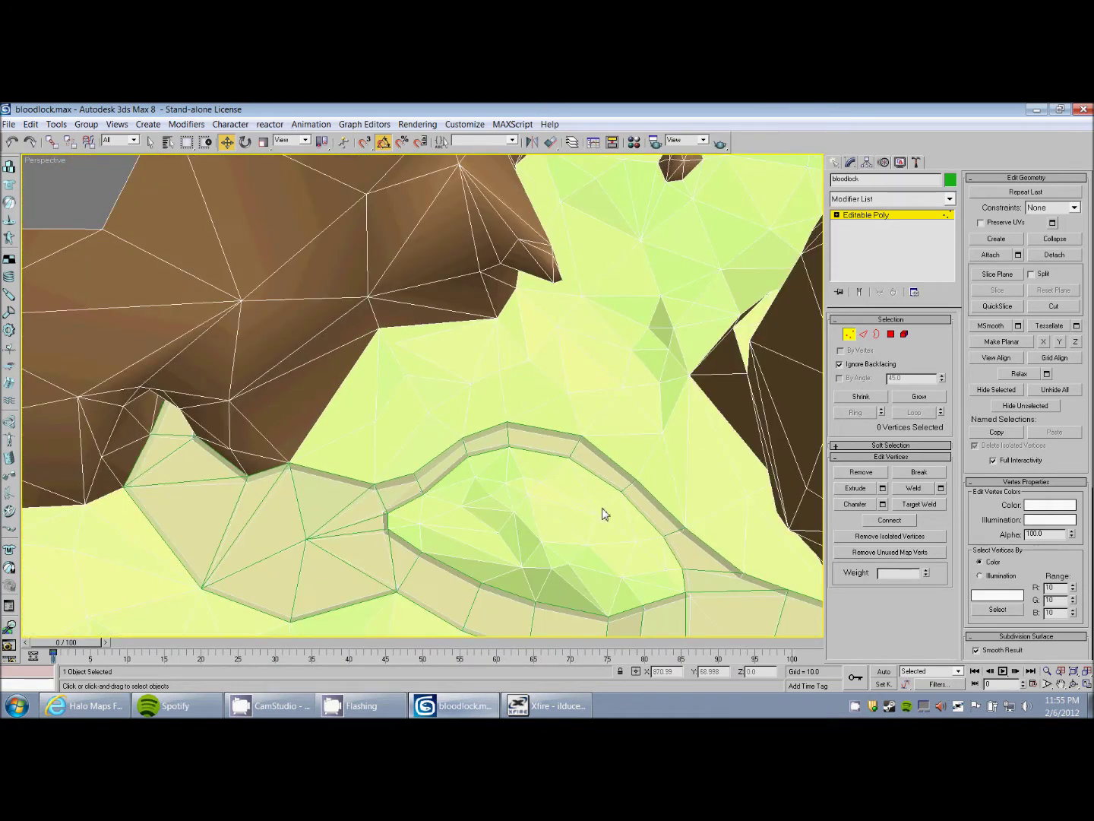
left_click(840, 365)
left_click_drag(639, 511, 202, 197)
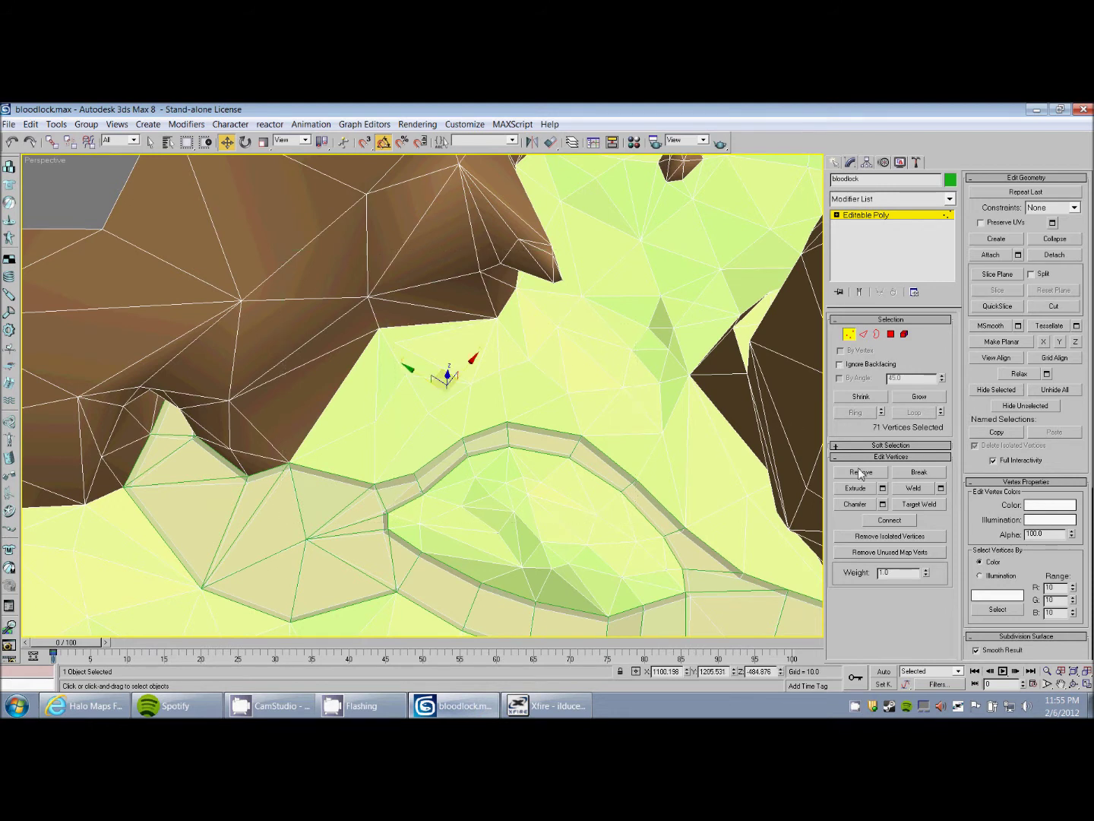
left_click(914, 490)
left_click(491, 393)
scroll(501, 397, "up", 4)
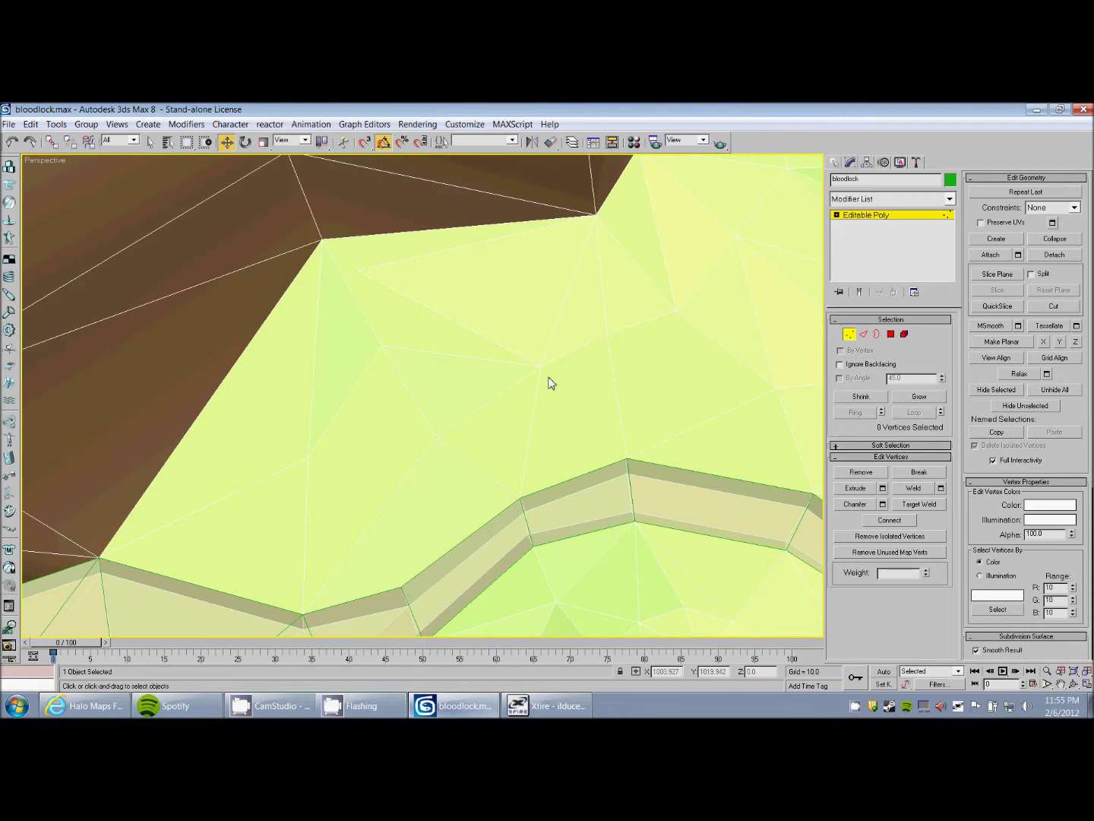
Create edges from the ground vertex just below the cliff-base corner to that corner and to the interior vertex beneath it.
middle_click_drag(550, 404, 729, 382, "alt")
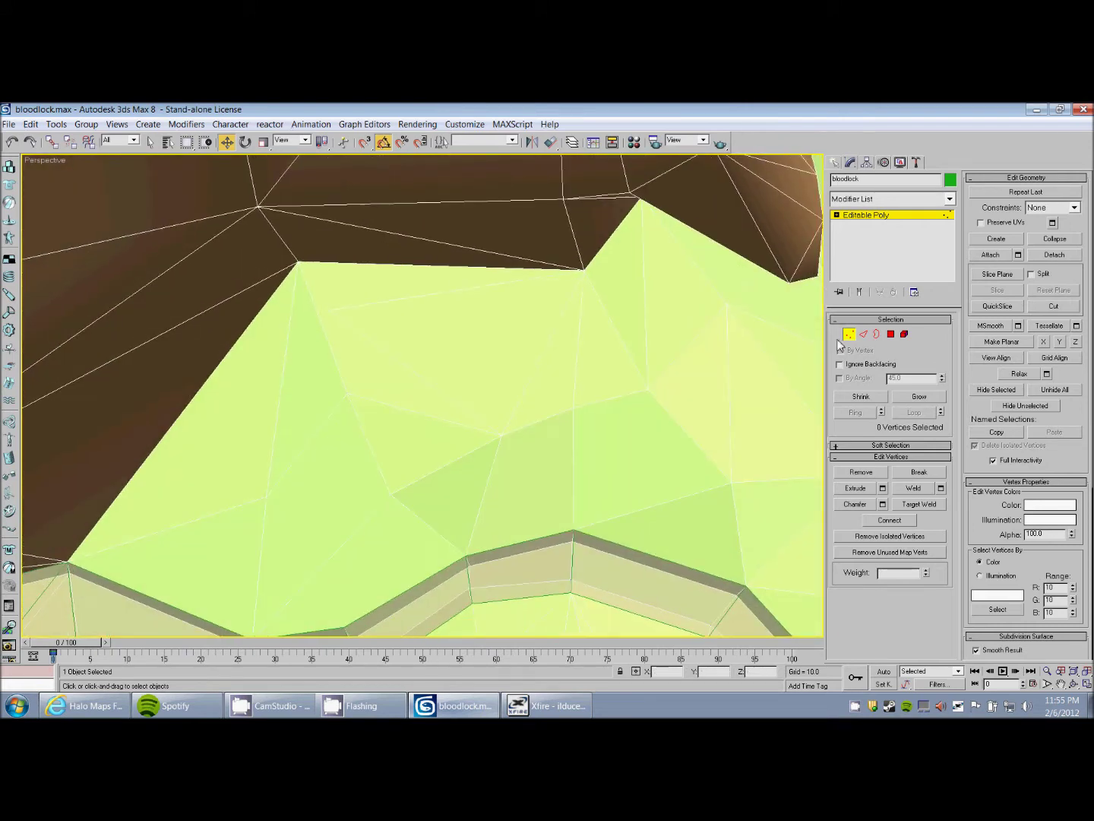
left_click(995, 241)
left_click(332, 310)
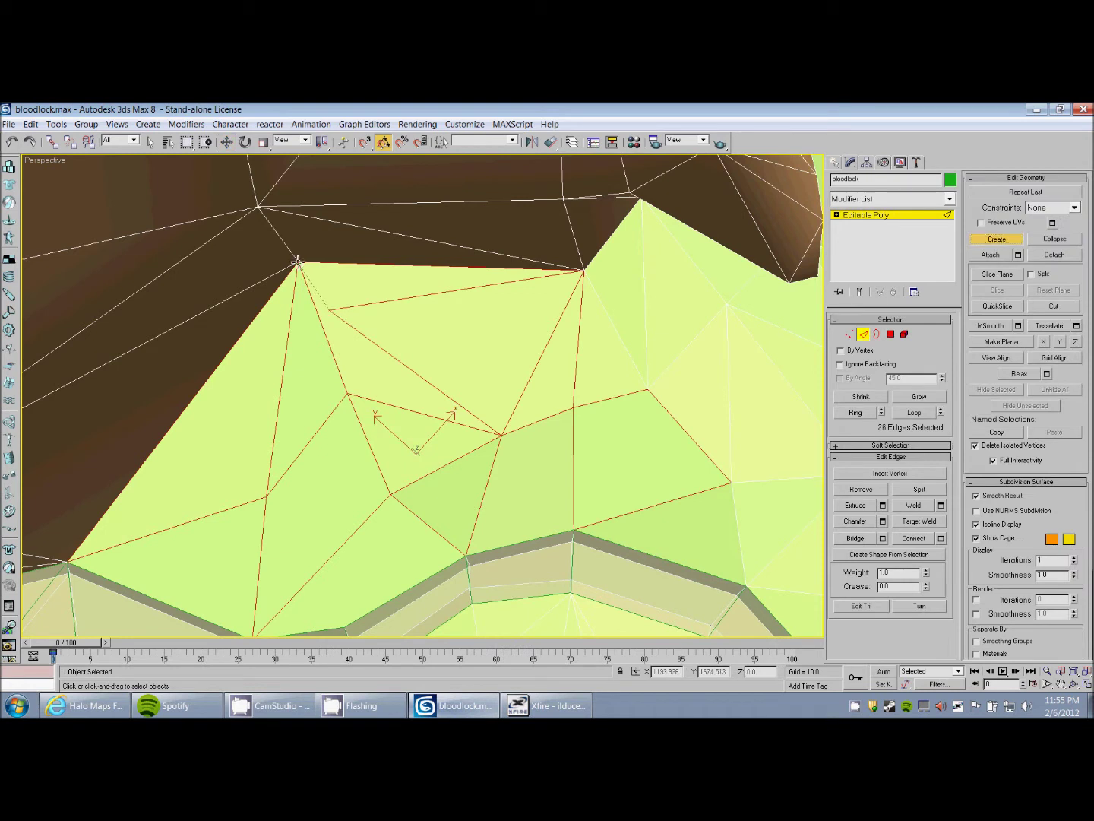
left_click(298, 264)
left_click(331, 310)
left_click(348, 394)
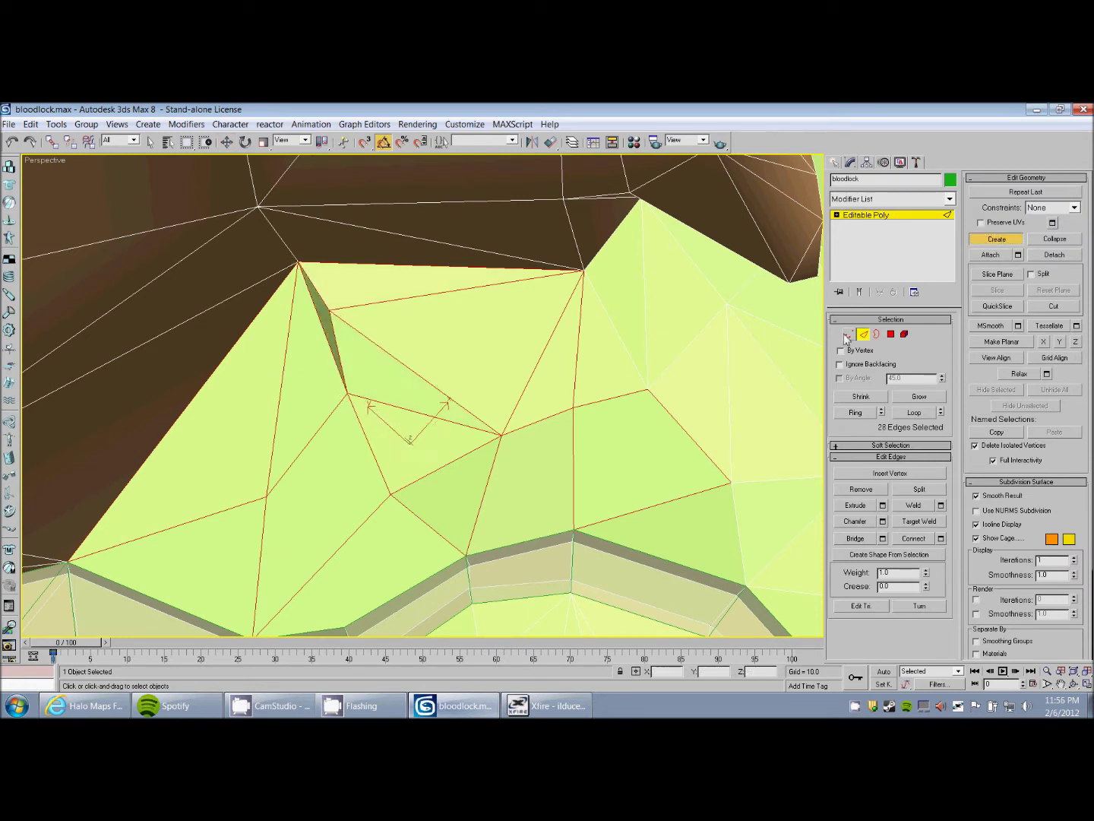
Remove the two long edges running from the cliff-base corner down to the interior ground vertices.
left_click(1014, 236)
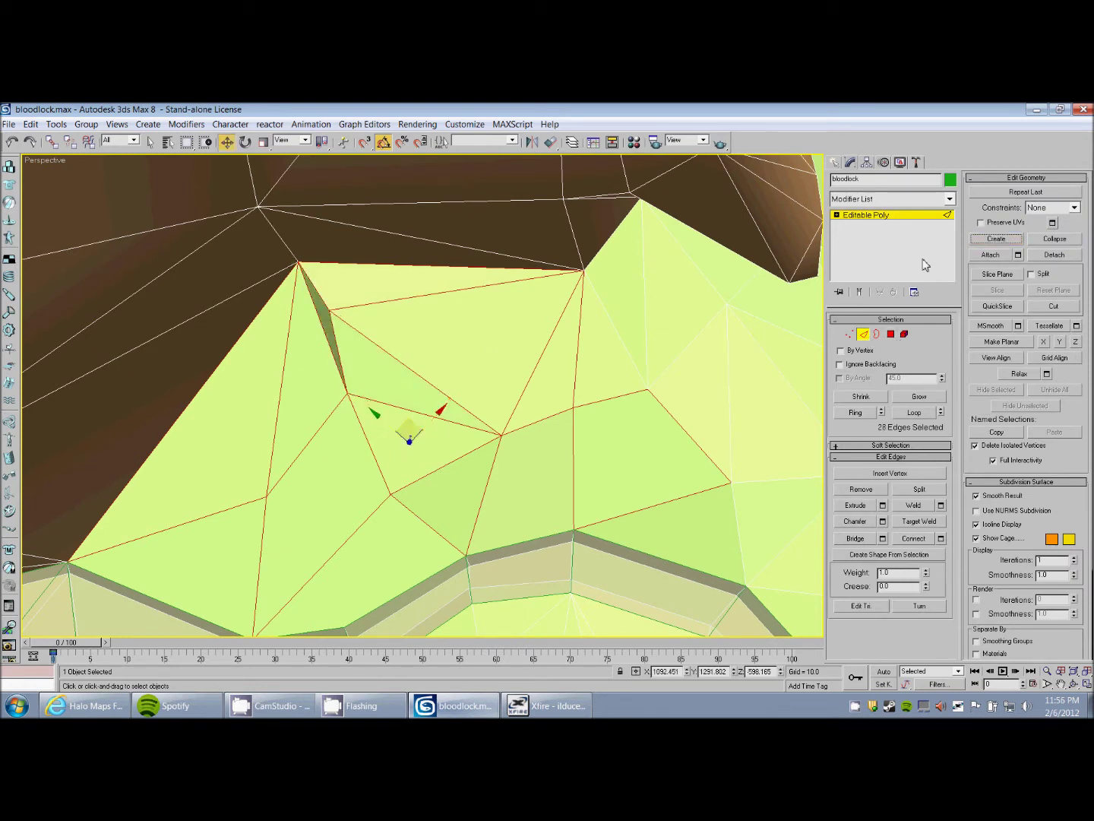
left_click(289, 338)
left_click(310, 341)
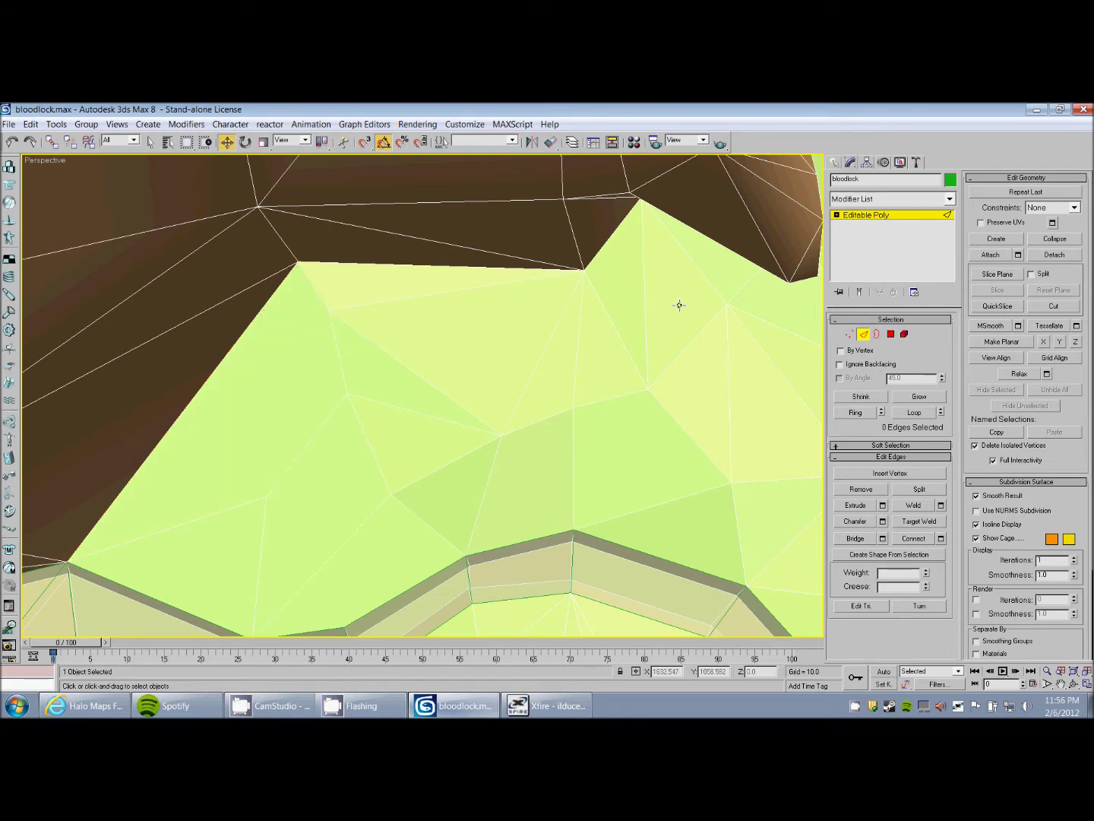
Create edges from the vertex below the cliff corner to the path-rim corner and through the two interior vertices down to the path rim.
left_click(995, 238)
left_click(329, 311)
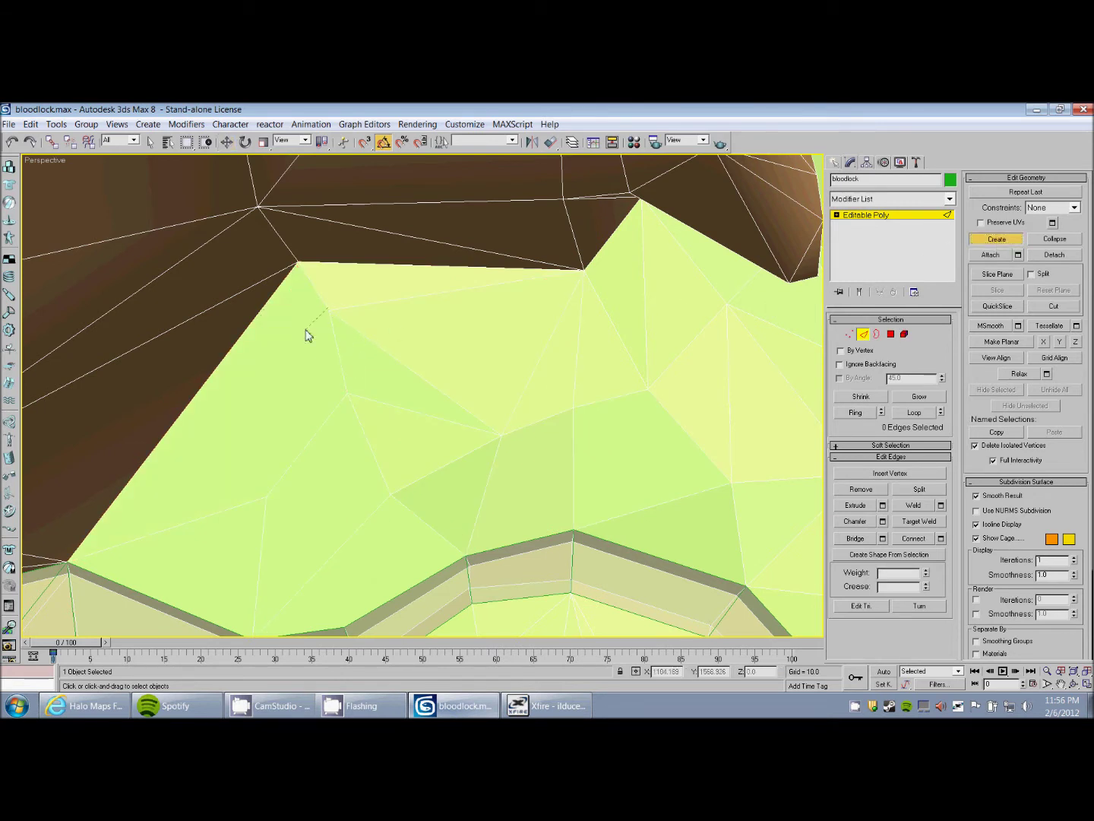
left_click(68, 563)
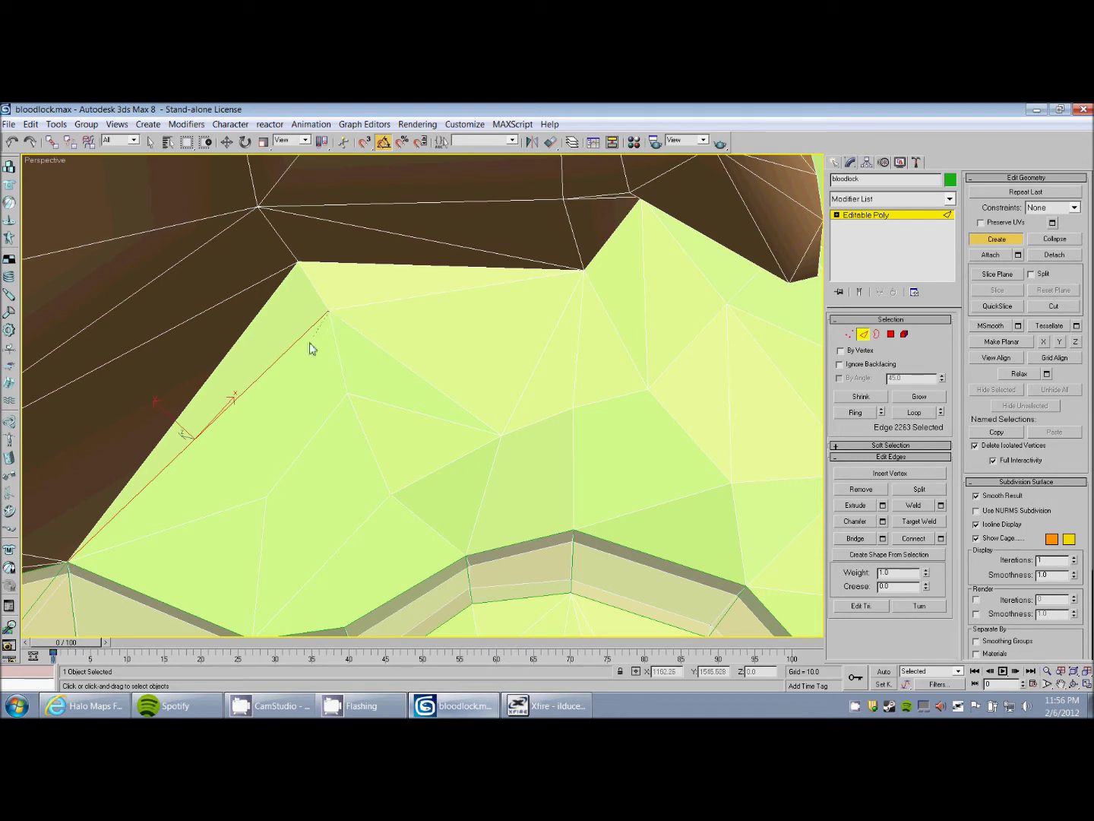
left_click(266, 497)
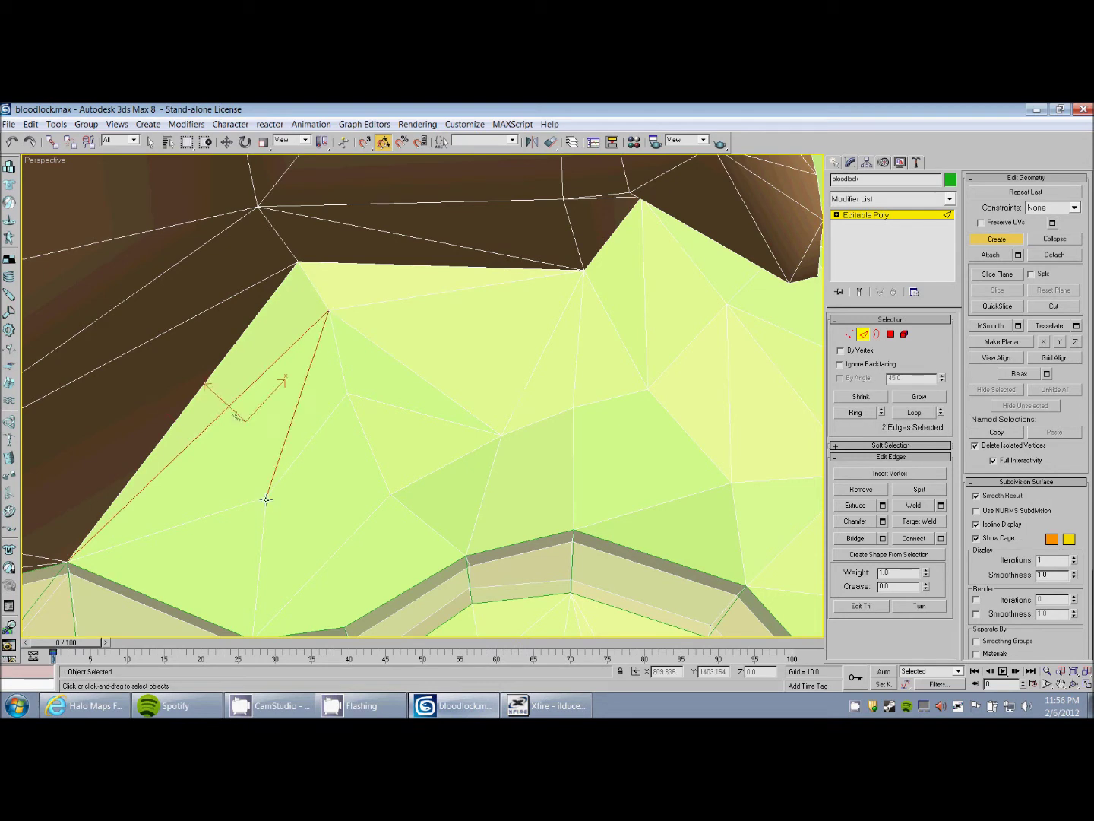
left_click(390, 497)
left_click(348, 627)
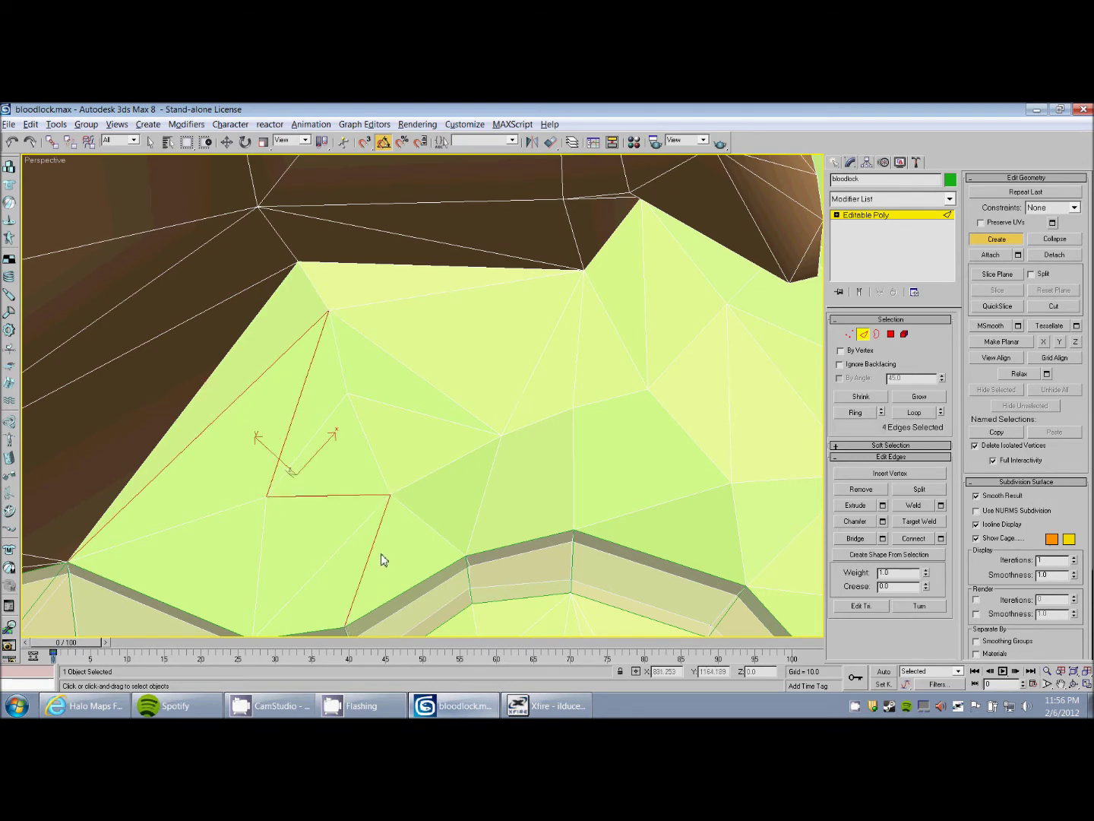
Adjust the height of the vertex below the cliff corner and lower the interior ground vertex near the path to about Z -657.
middle_click_drag(382, 560, 437, 478, "alt")
left_click(848, 333)
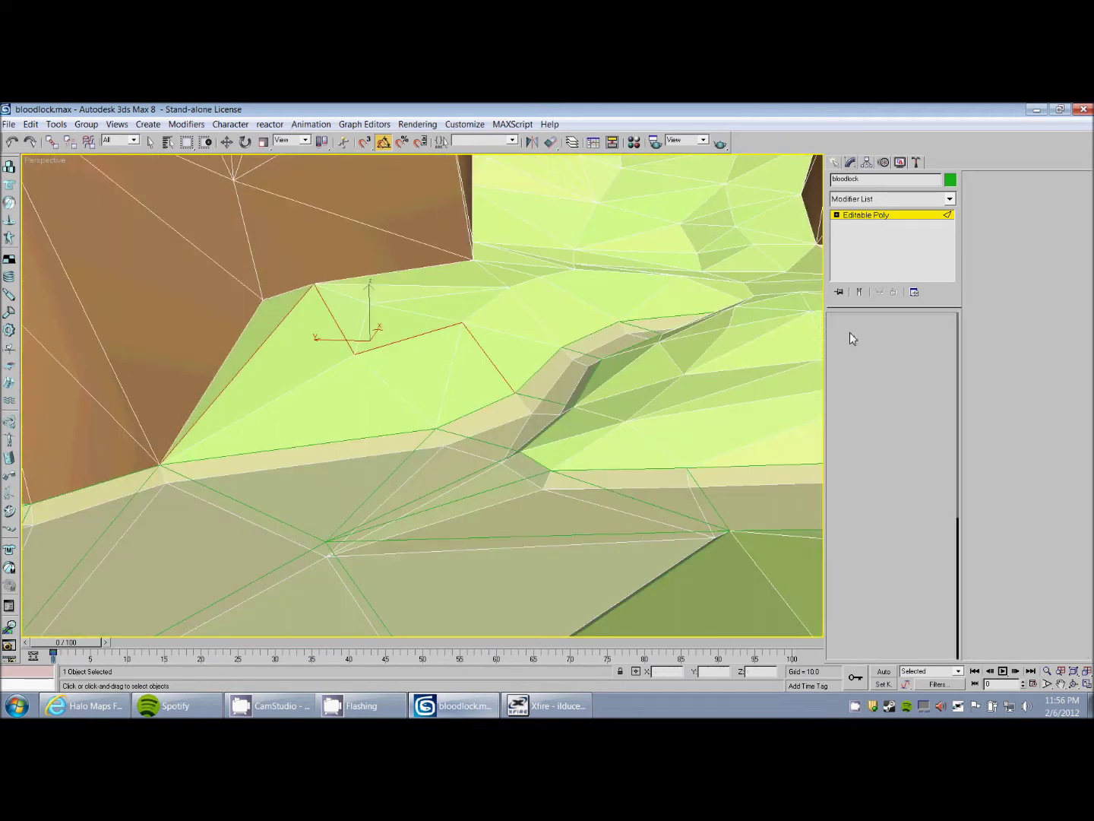
left_click(316, 282)
middle_click_drag(320, 293, 346, 270, "alt")
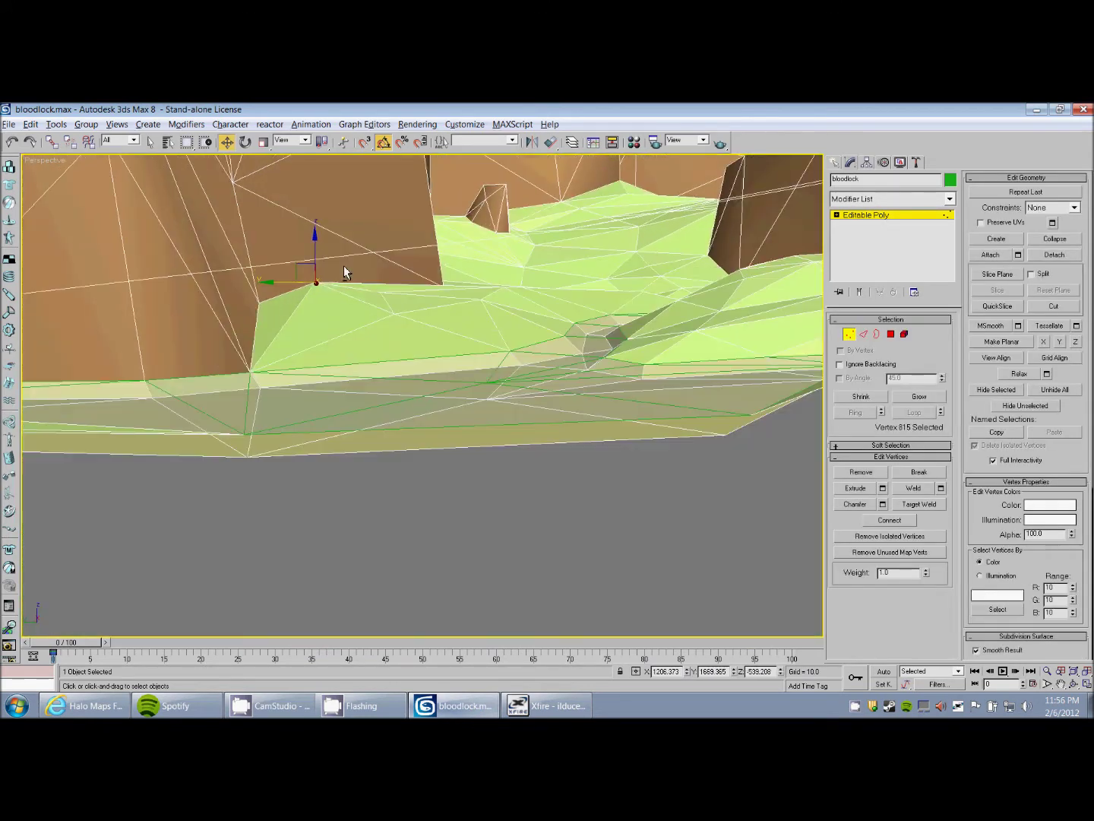
left_click_drag(322, 269, 322, 268)
middle_click_drag(423, 320, 305, 406, "alt")
mouse_move(227, 327)
left_mouse_down()
mouse_move(255, 357)
mouse_move(224, 317)
left_mouse_up()
middle_click_drag(236, 314, 285, 325)
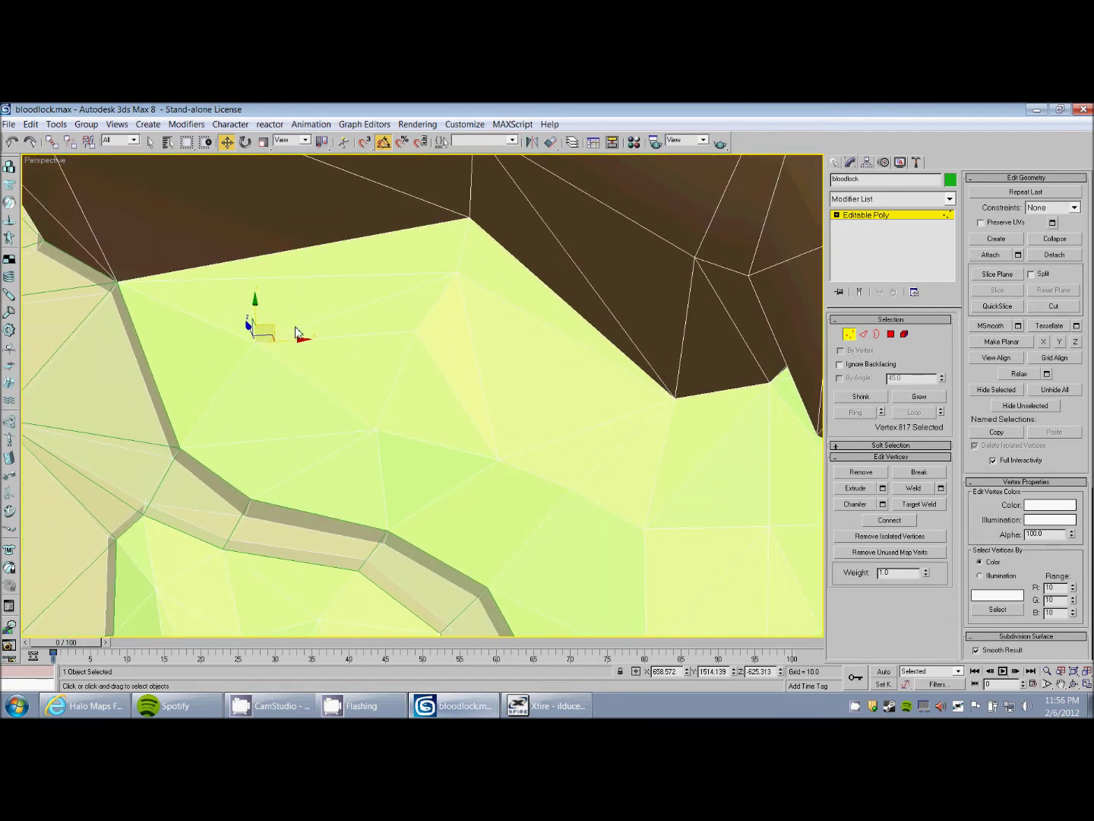
middle_click_drag(321, 322, 454, 312, "alt")
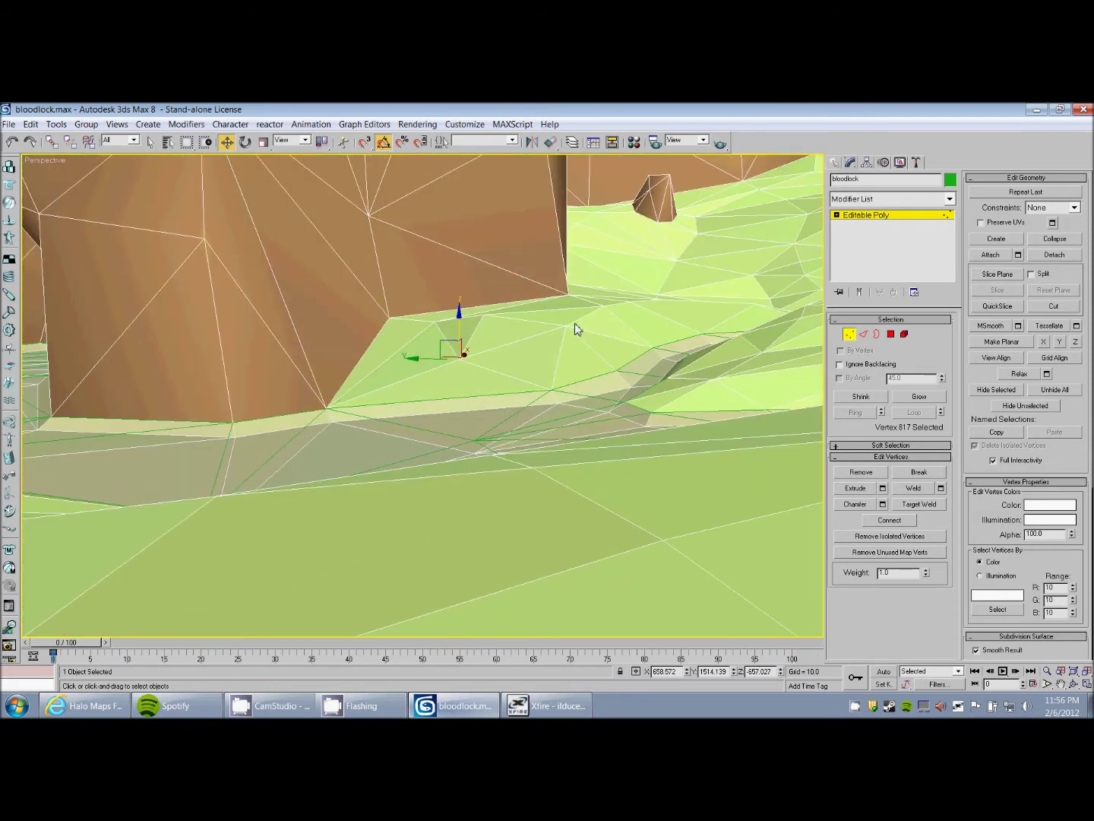
Examine the overall bloodlock terrain and the neighbouring terrain mesh, comparing their ground and path areas.
middle_click_drag(575, 323, 536, 413)
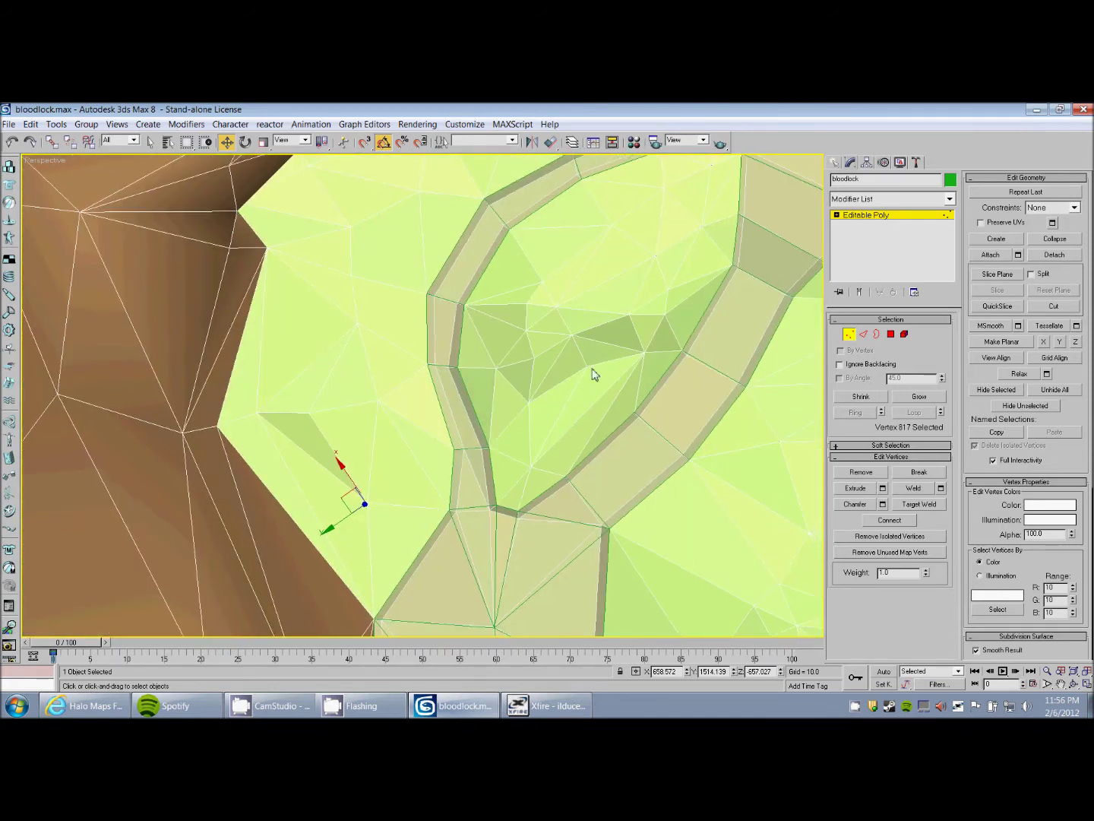
middle_click_drag(593, 372, 405, 450)
scroll(405, 449, "up", 2)
scroll(430, 422, "down", 5)
scroll(429, 426, "down", 5)
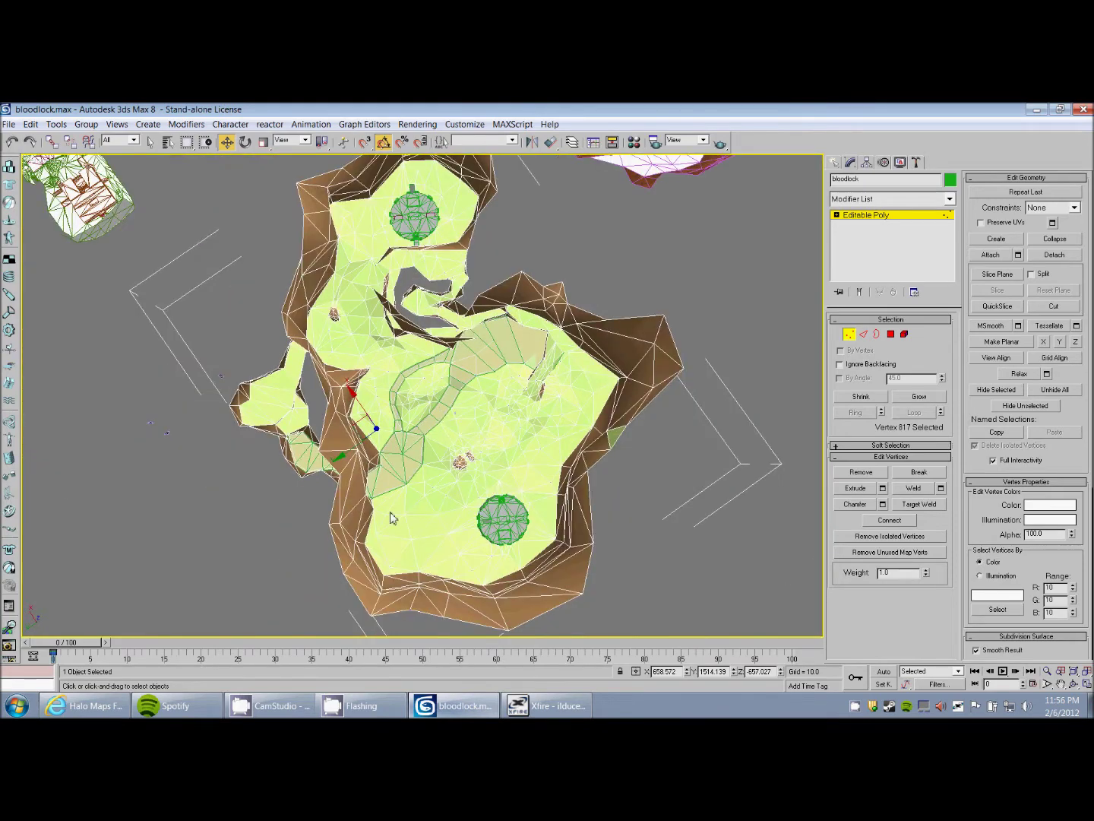
middle_click_drag(556, 287, 411, 607)
middle_click_drag(573, 345, 529, 342, "alt")
middle_click_drag(528, 343, 396, 434)
scroll(398, 437, "up", 5)
middle_click_drag(320, 336, 604, 295)
middle_click_drag(346, 450, 361, 559, "alt")
scroll(429, 446, "up", 5)
scroll(536, 383, "down", 5)
scroll(521, 432, "up", 4)
middle_click_drag(543, 384, 213, 393, "alt")
middle_click_drag(419, 447, 311, 351, "alt")
scroll(344, 408, "up", 4)
middle_click_drag(311, 352, 415, 511)
scroll(407, 503, "down", 8)
scroll(366, 437, "down", 5)
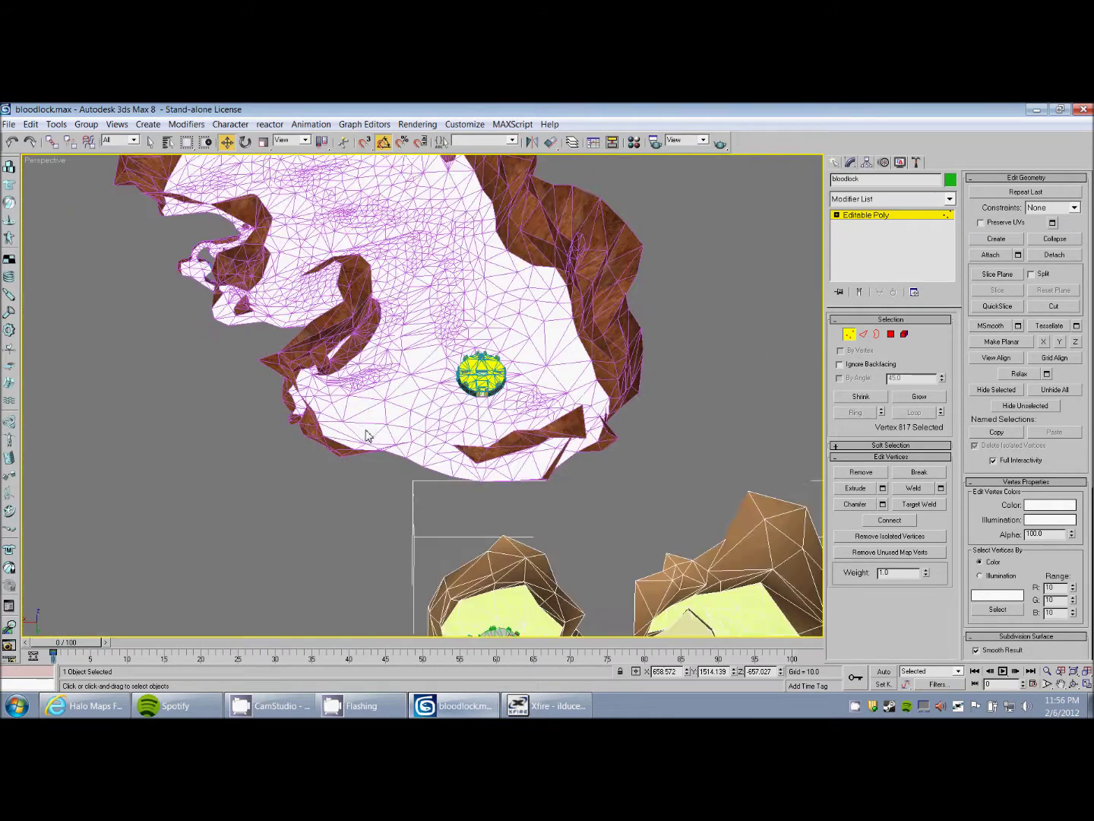
middle_click_drag(502, 558, 448, 338)
scroll(406, 456, "up", 6)
scroll(403, 465, "up", 5)
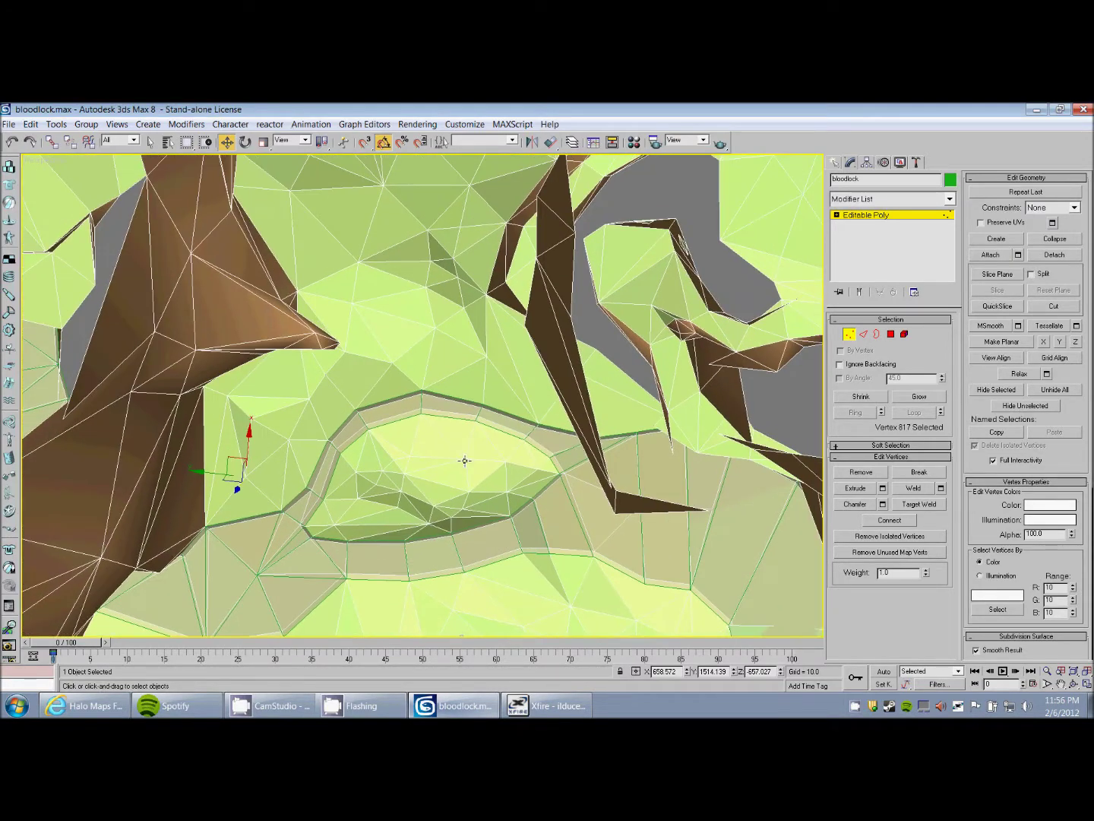
Cut new edges across the ground enclosed by the path loop.
middle_click_drag(464, 460, 471, 542, "alt")
scroll(535, 393, "up", 5)
middle_click_drag(536, 393, 594, 484, "alt")
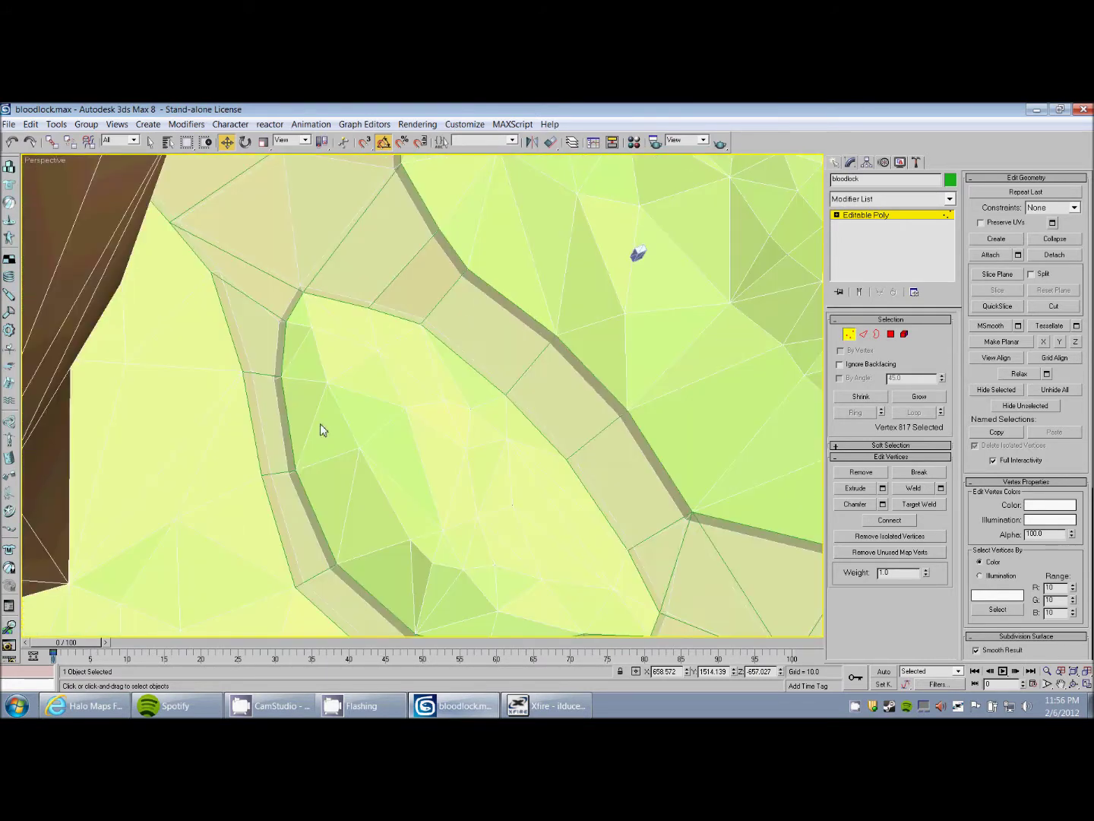
left_click(1058, 309)
scroll(415, 447, "up", 4)
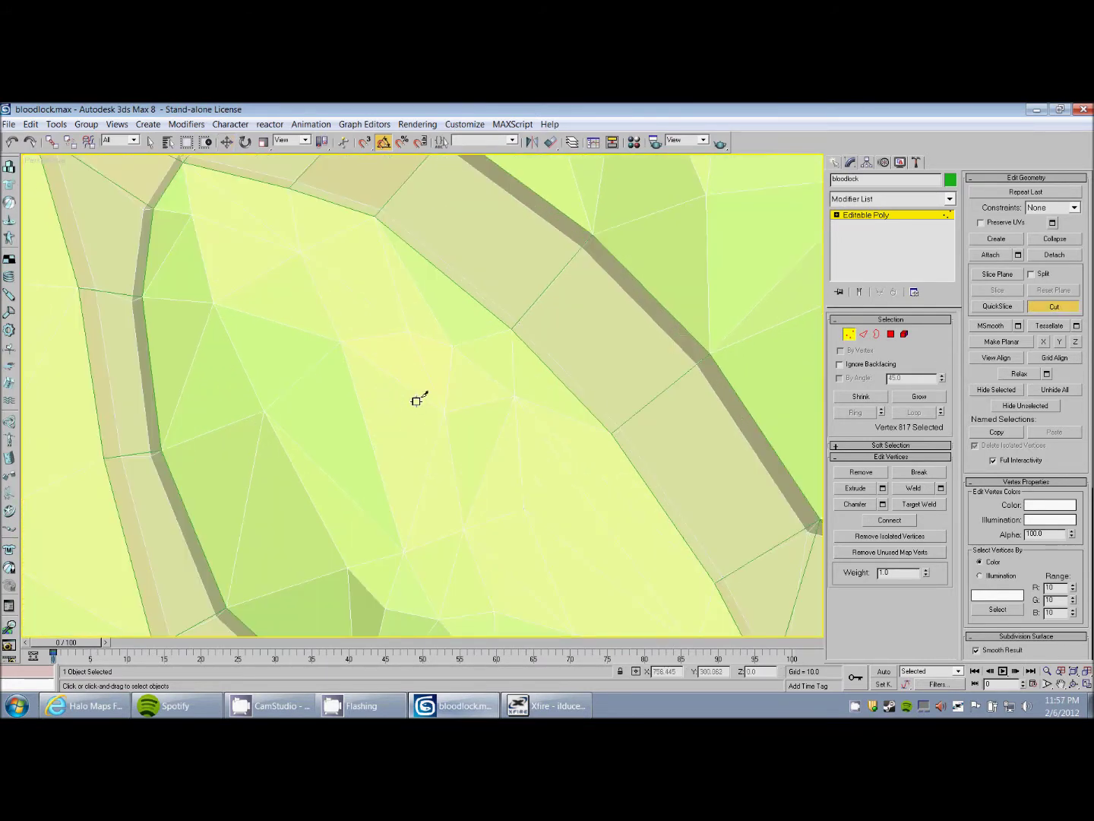
left_click(412, 335)
left_click(1065, 309)
Reposition the existing and newly cut vertices inside the path loop to even out the ground triangles.
left_click(334, 391)
middle_click_drag(330, 393, 334, 518)
scroll(376, 455, "up", 4)
left_click_drag(326, 254, 361, 278)
middle_click_drag(361, 279, 330, 474, "alt")
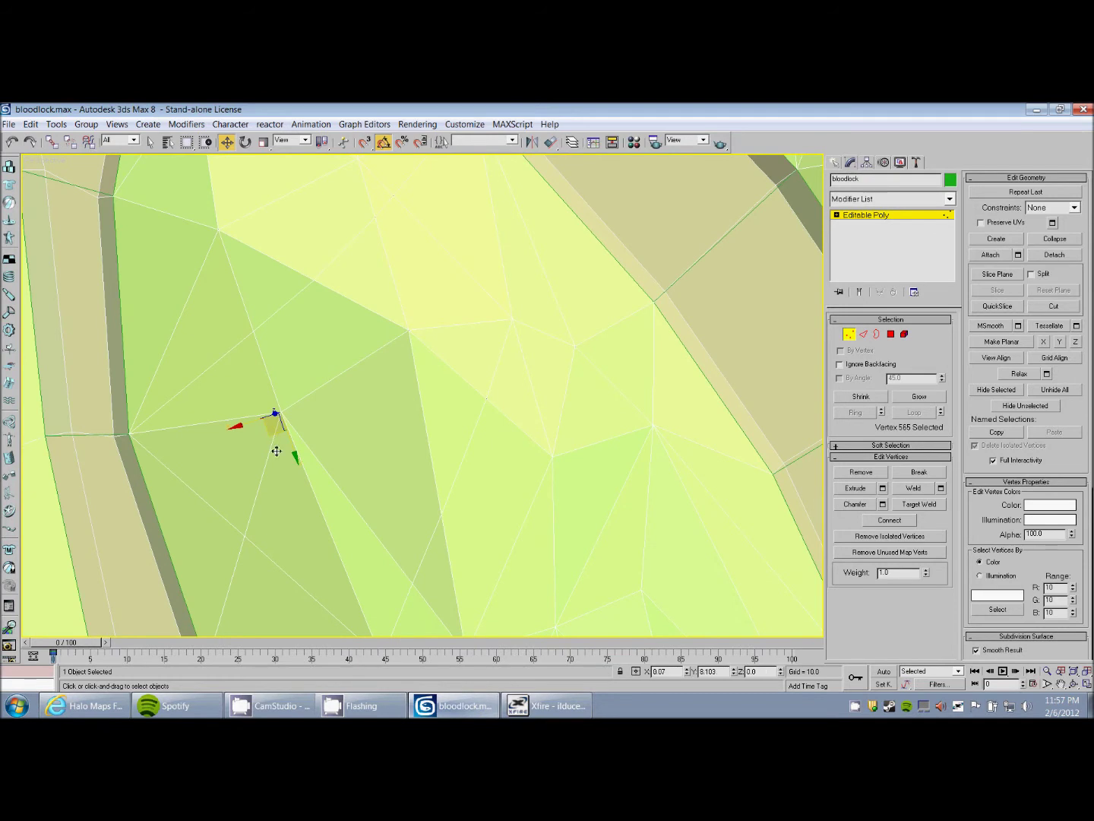
left_click_drag(277, 448, 276, 489)
left_click(242, 327)
left_click_drag(242, 353, 297, 400)
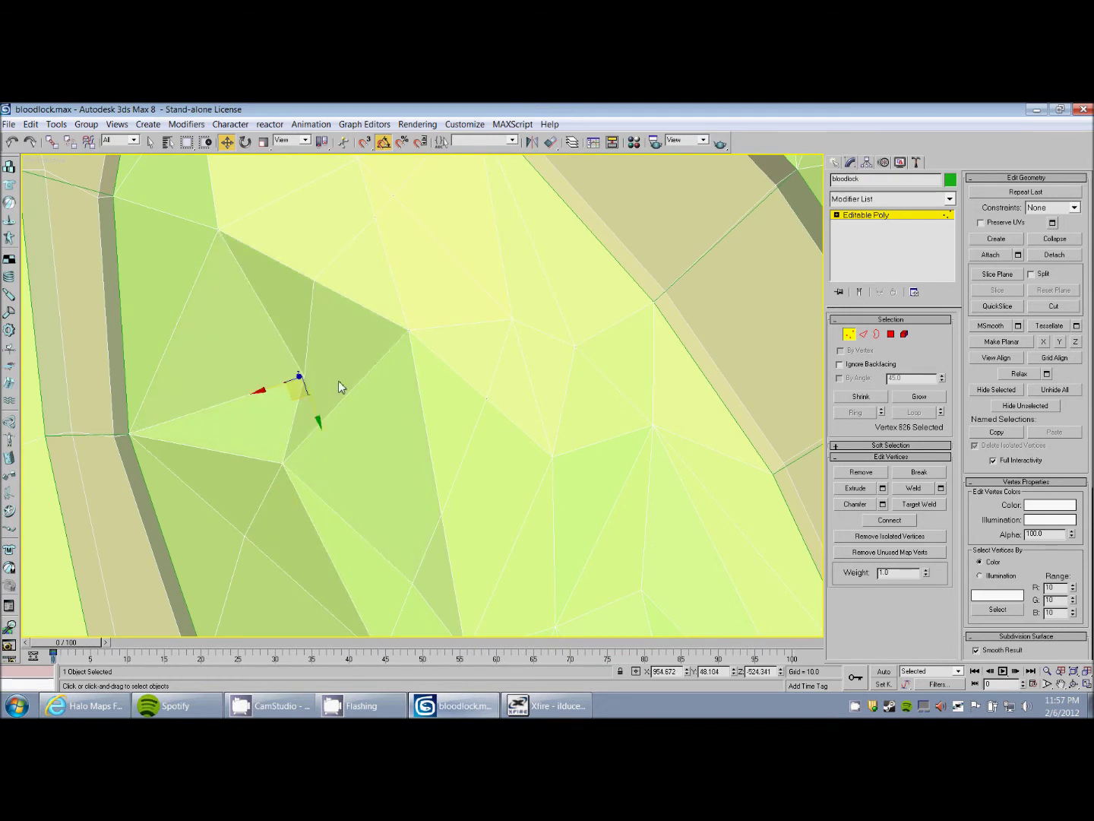
Create an edge from the repositioned cut vertex to the neighbouring interior vertex in the enclosed ground.
middle_click_drag(344, 356, 231, 622, "alt")
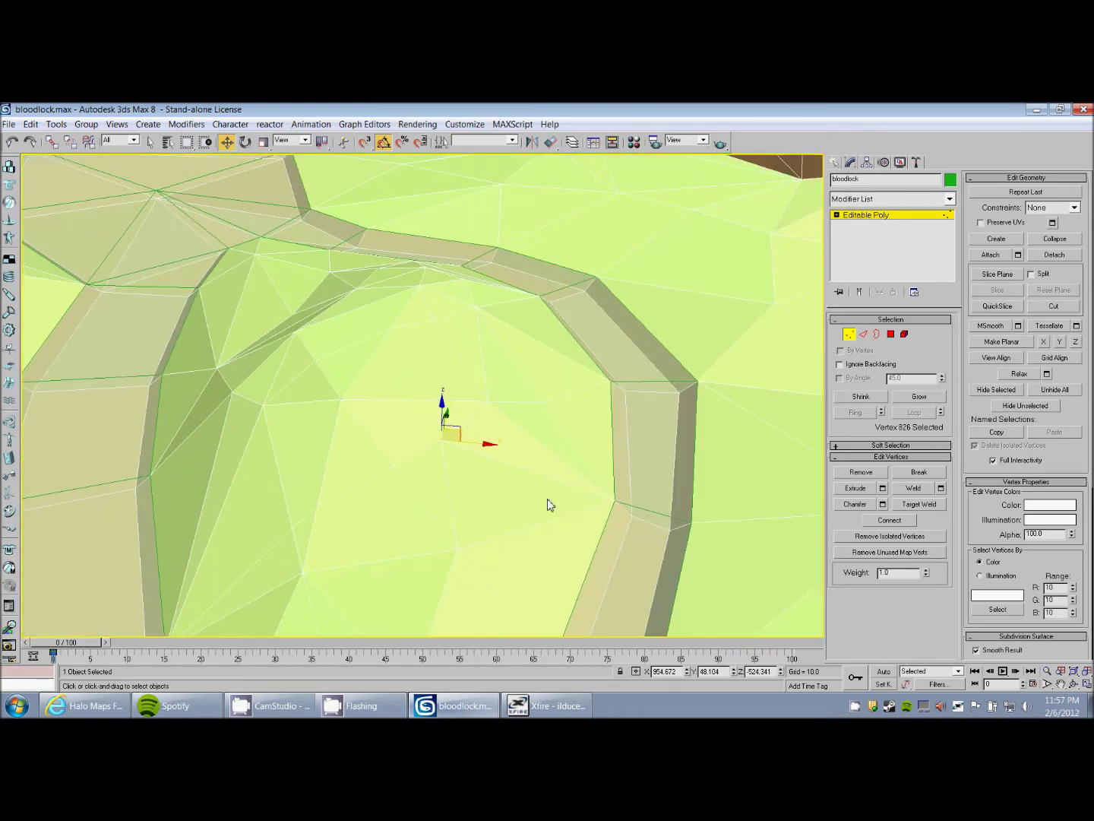
left_click(863, 334)
left_click(443, 441)
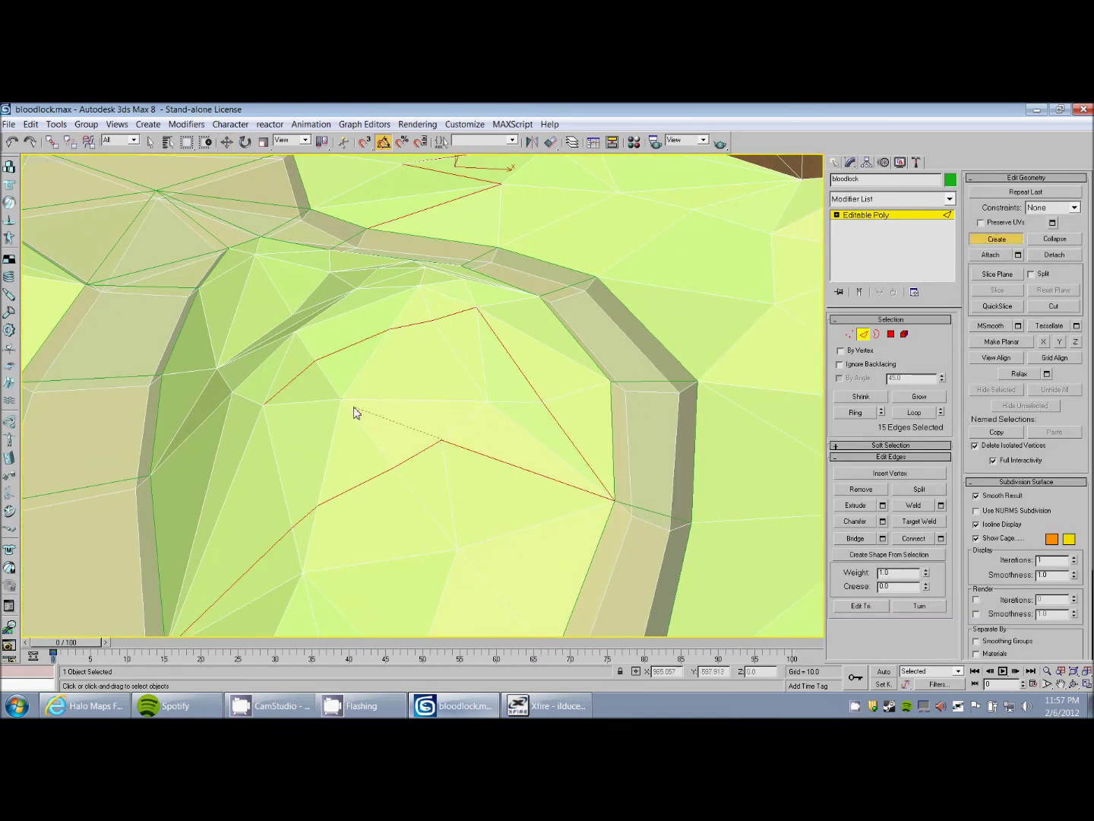
left_click(342, 398)
Move the interior vertex near the middle of the enclosed ground to about X 906, Y 313.
middle_click_drag(390, 518, 503, 493, "alt")
scroll(102, 418, "down", 3)
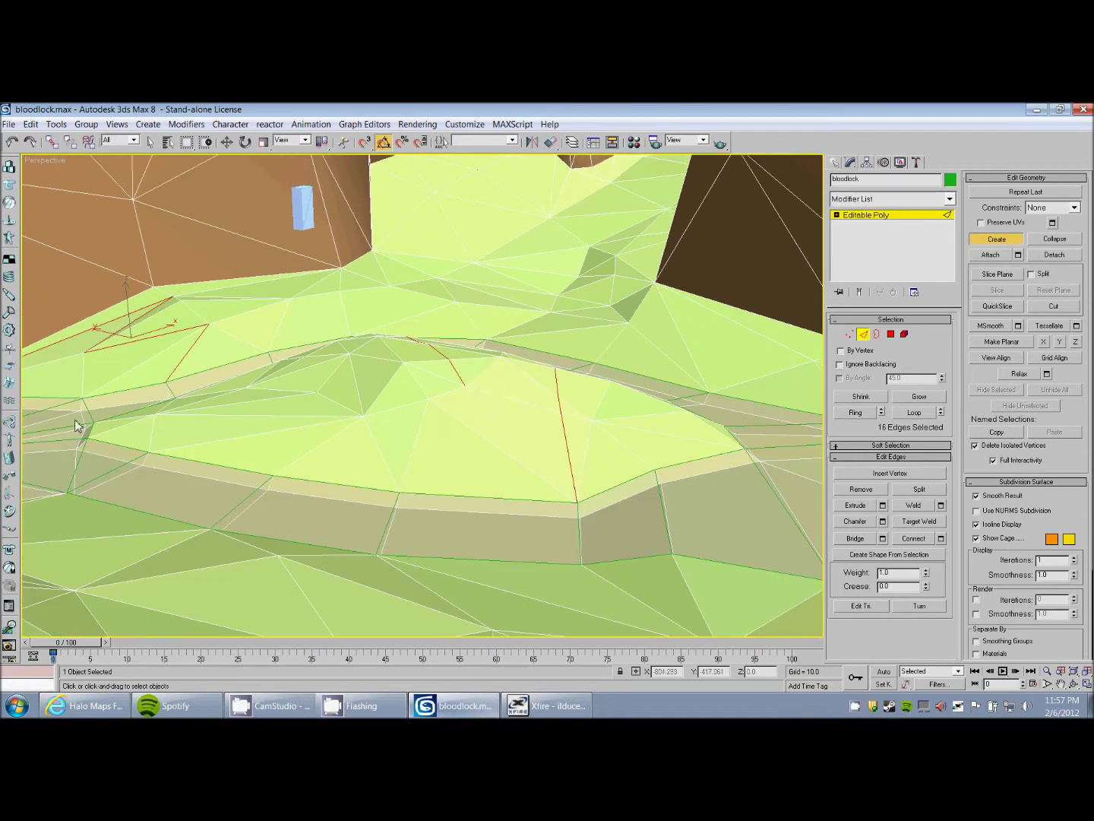
middle_click_drag(74, 419, 104, 399, "alt")
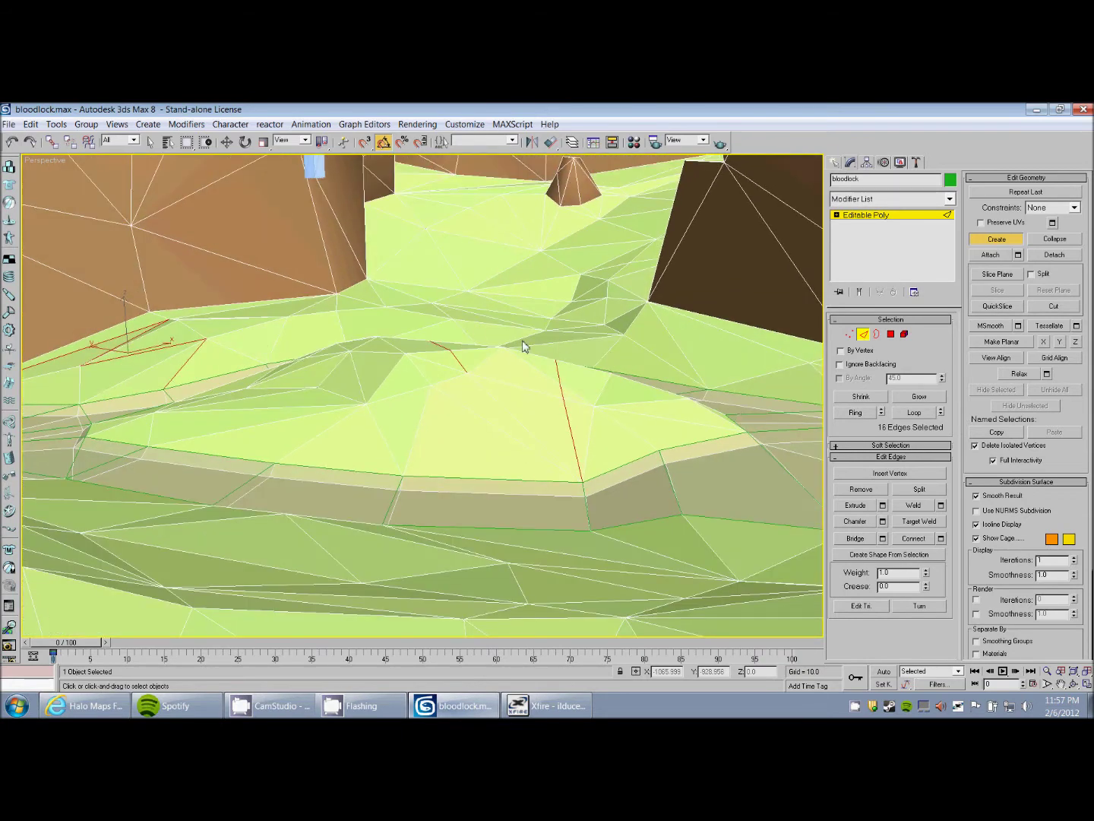
middle_click_drag(462, 383, 483, 469, "alt")
scroll(482, 470, "up", 3)
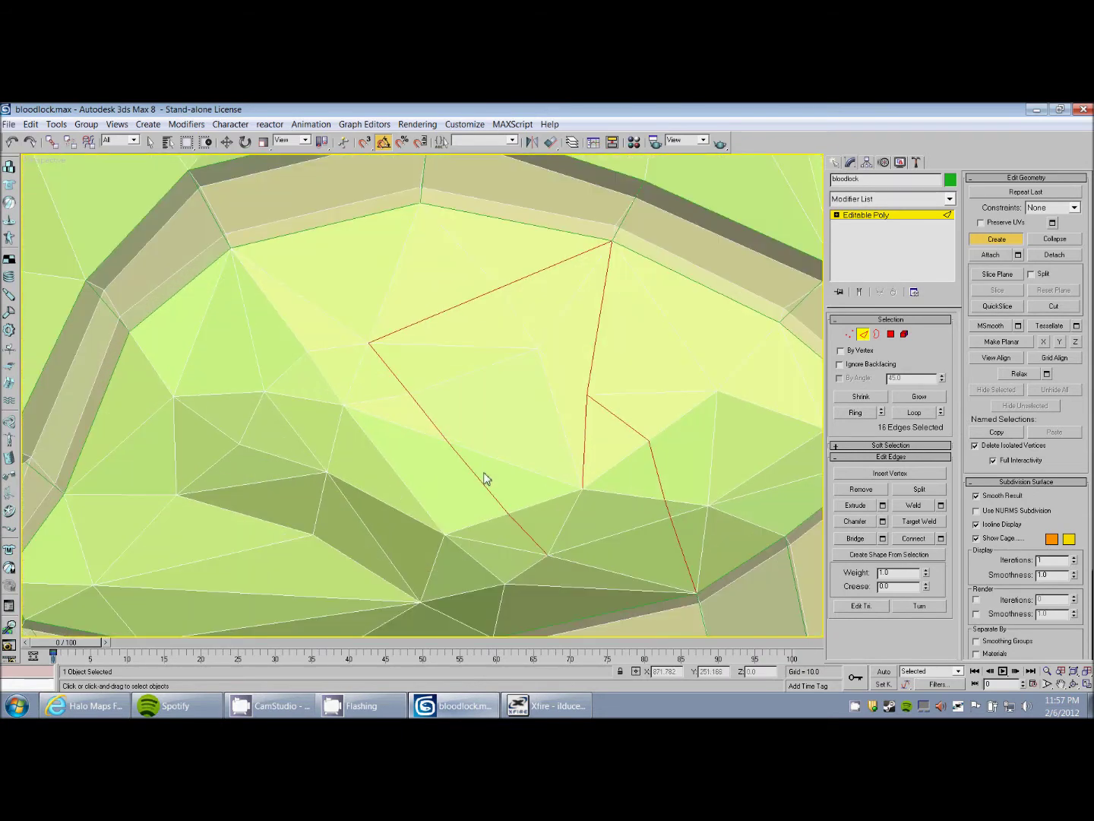
left_click(851, 336)
key("1")
key("w")
left_click(413, 394)
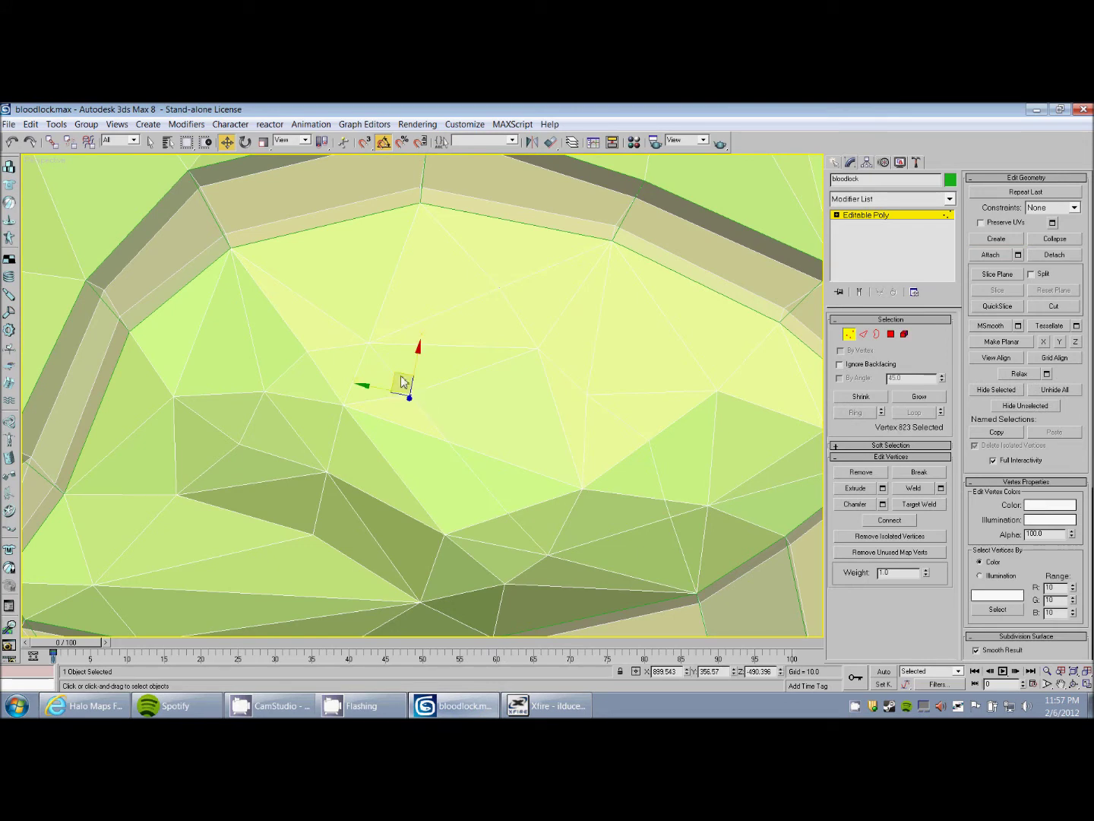
middle_click_drag(434, 386, 535, 393, "alt")
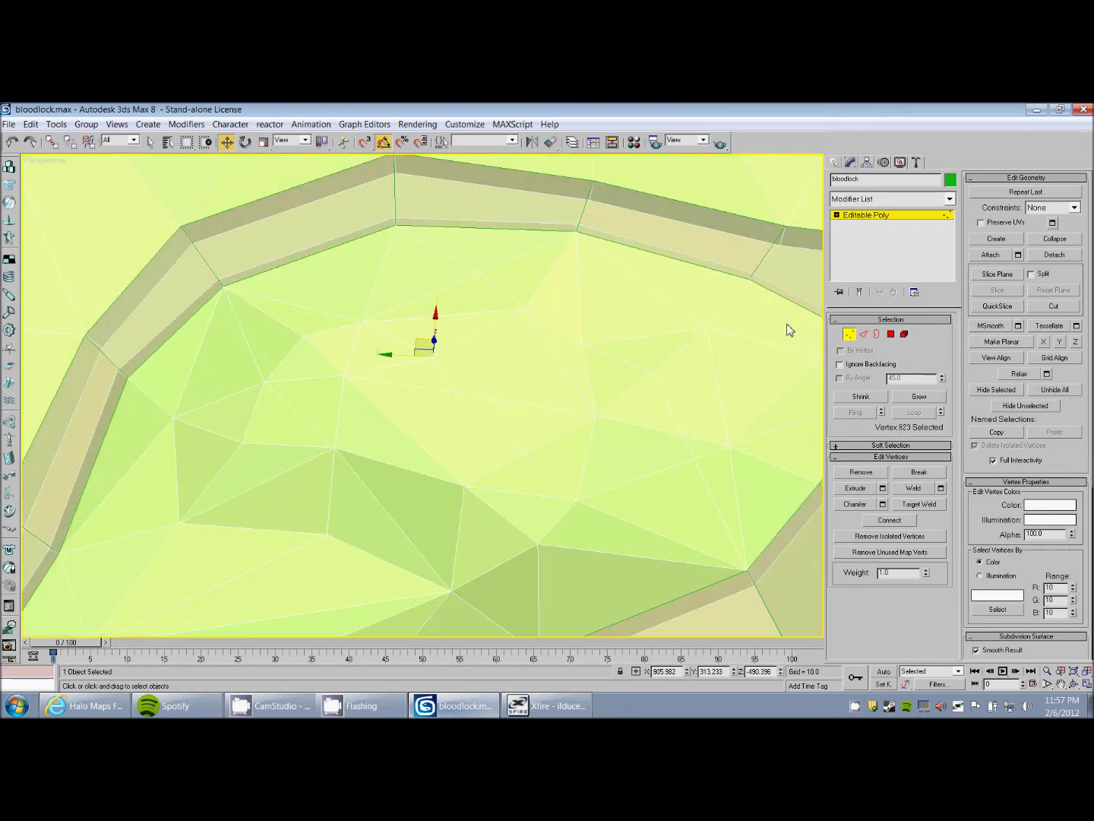
Create two edges from the interior vertex beside the moved one, linking it to the vertices on either side of it.
left_click(864, 335)
left_click(996, 238)
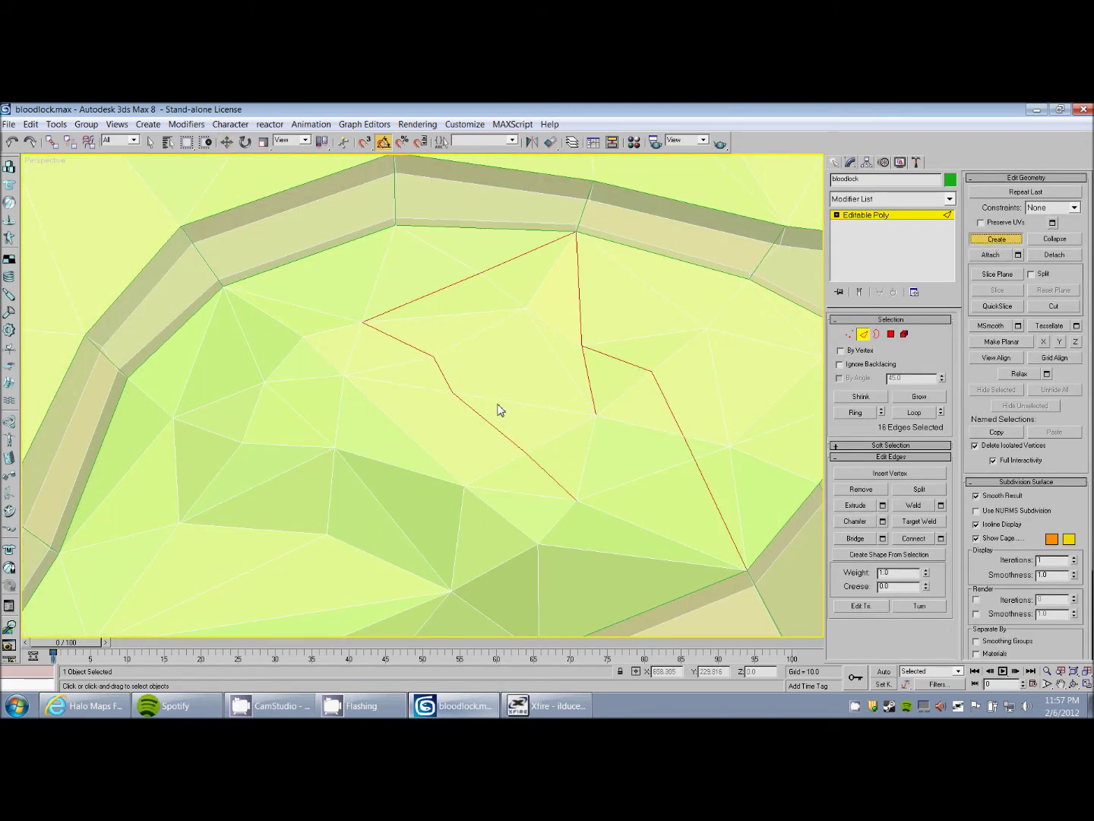
left_click(450, 399)
left_click(466, 487)
mouse_move(513, 414)
middle_mouse_down("alt")
mouse_move(481, 450)
mouse_move(410, 486)
middle_mouse_up("alt")
left_click(414, 481)
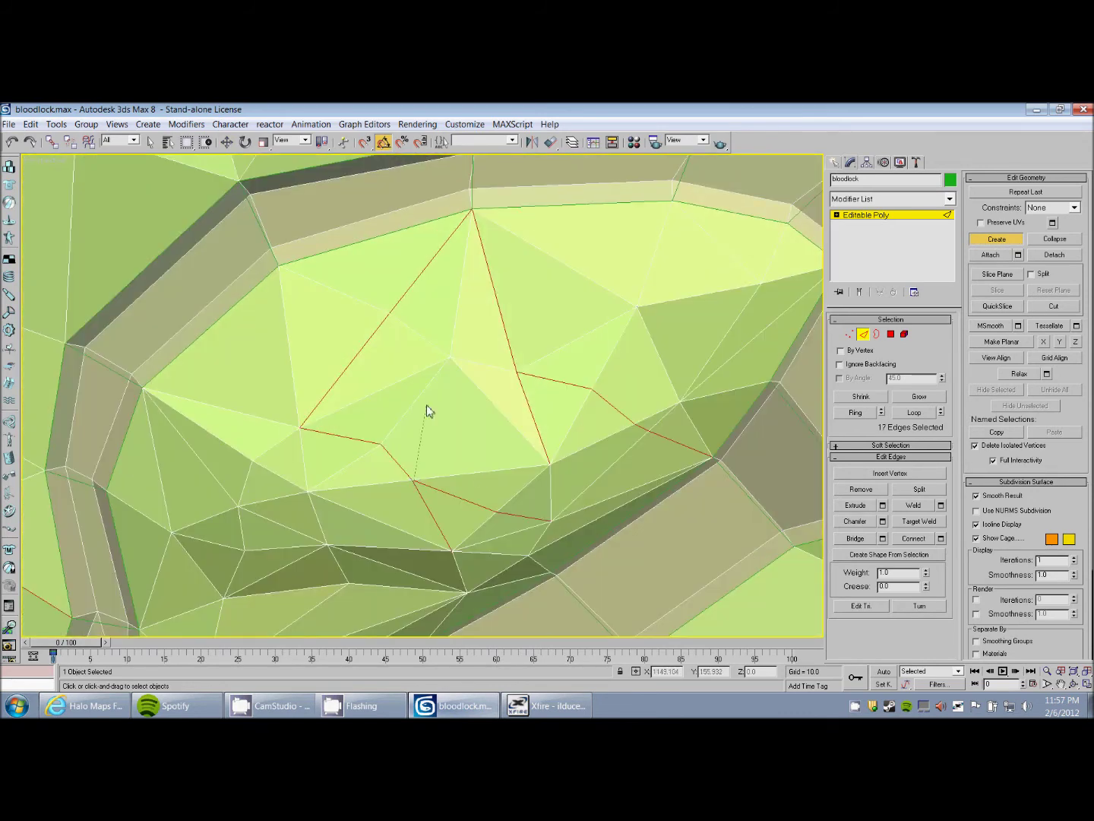
left_click(452, 359)
middle_click_drag(452, 378, 427, 358)
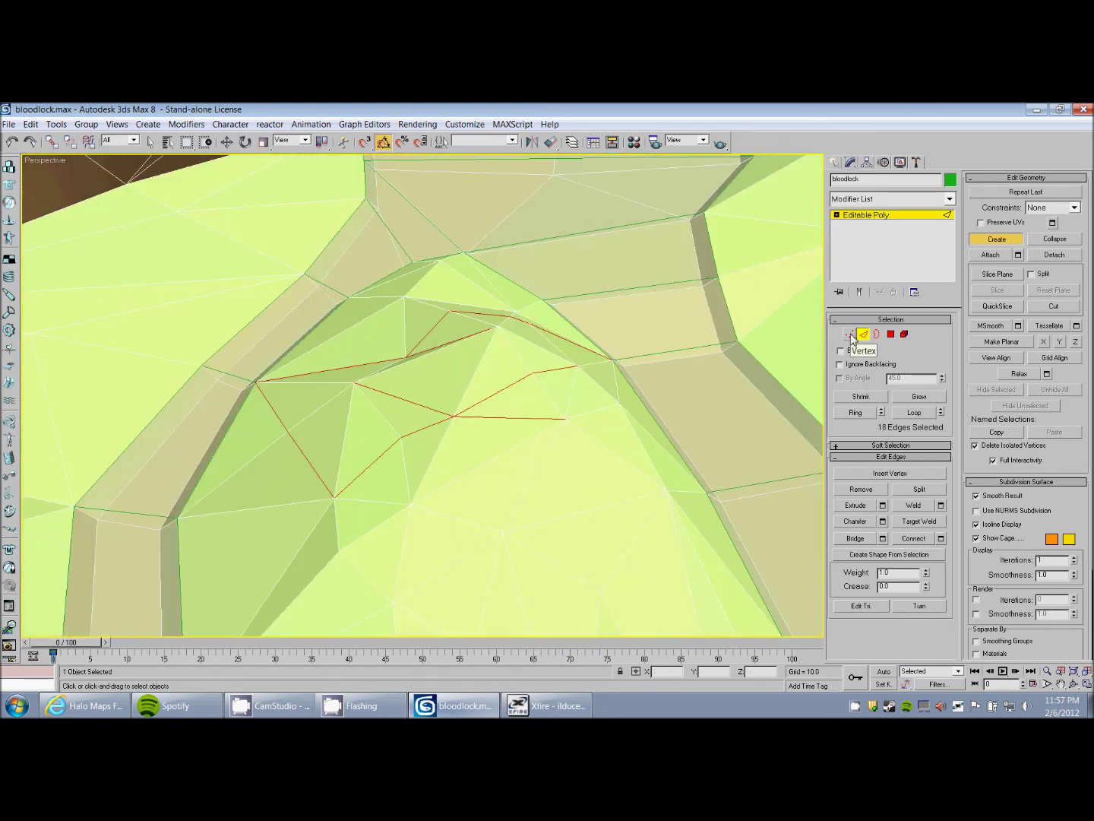